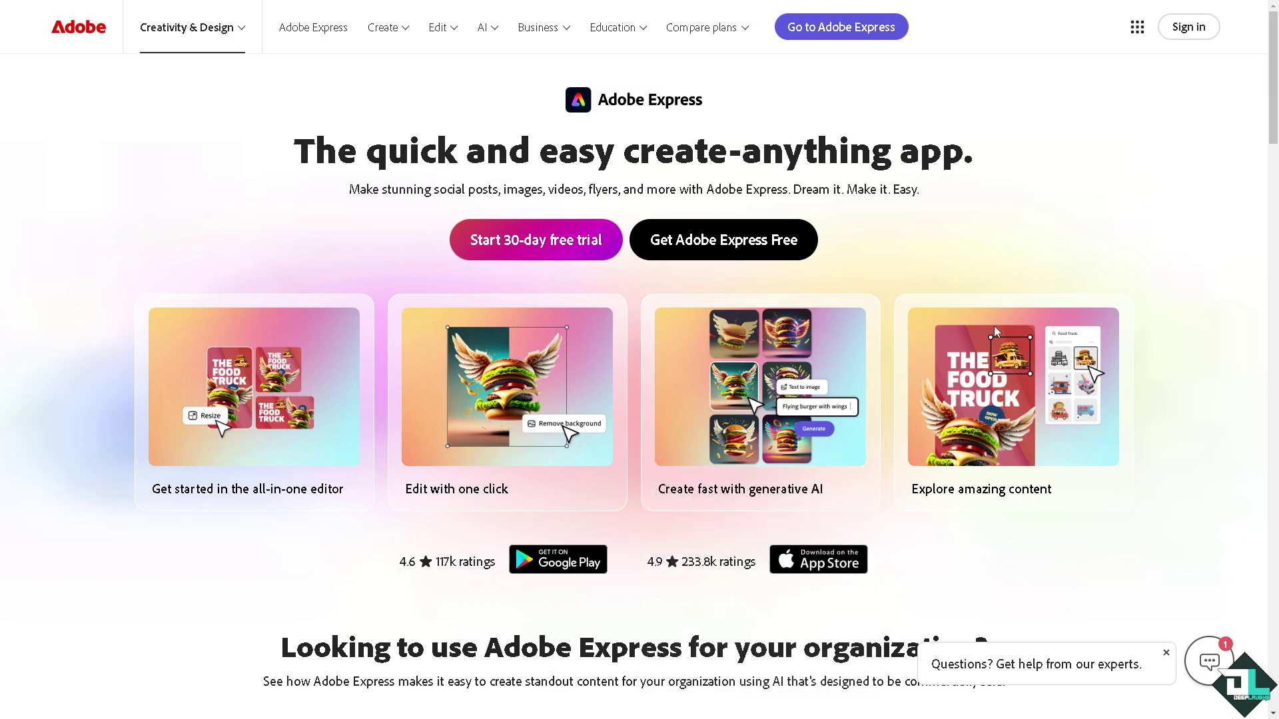
- Go from the Adobe product page to the Adobe Express web app
{"action": "mouse_move", "coordinate": [276, 402]}
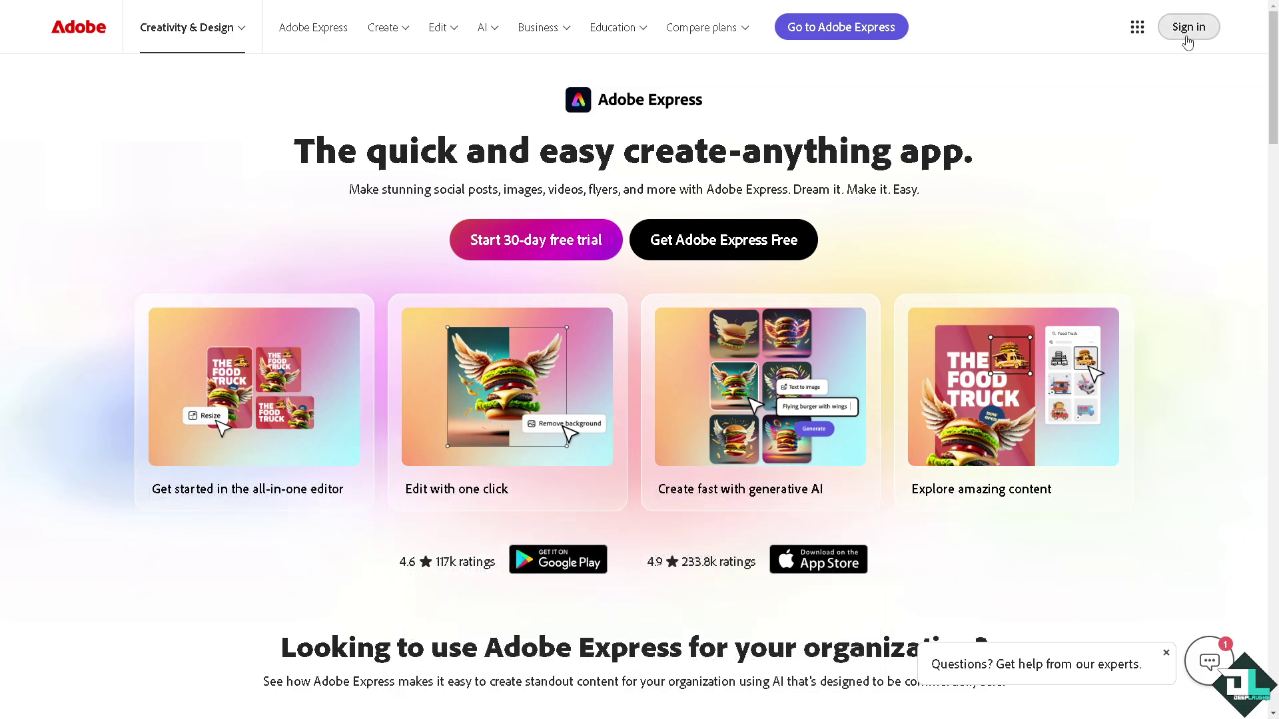
{"action": "mouse_move", "coordinate": [825, 377]}
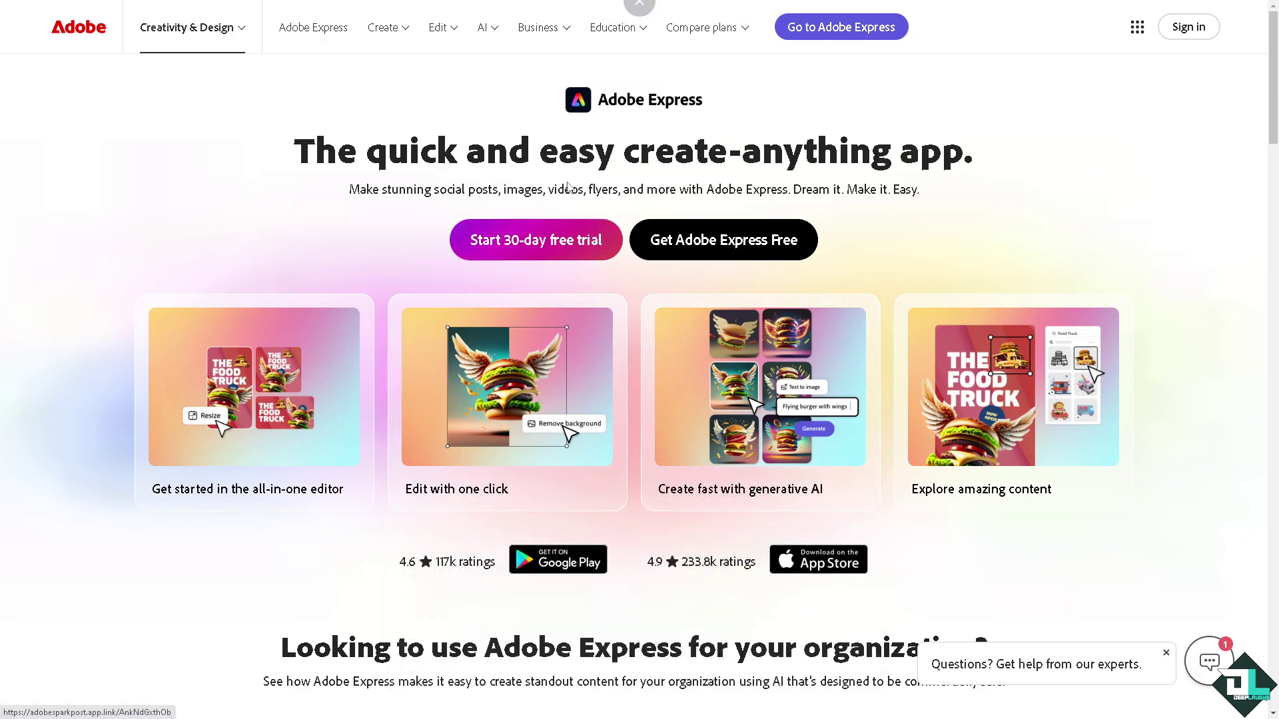
{"action": "left_click", "coordinate": [827, 34]}
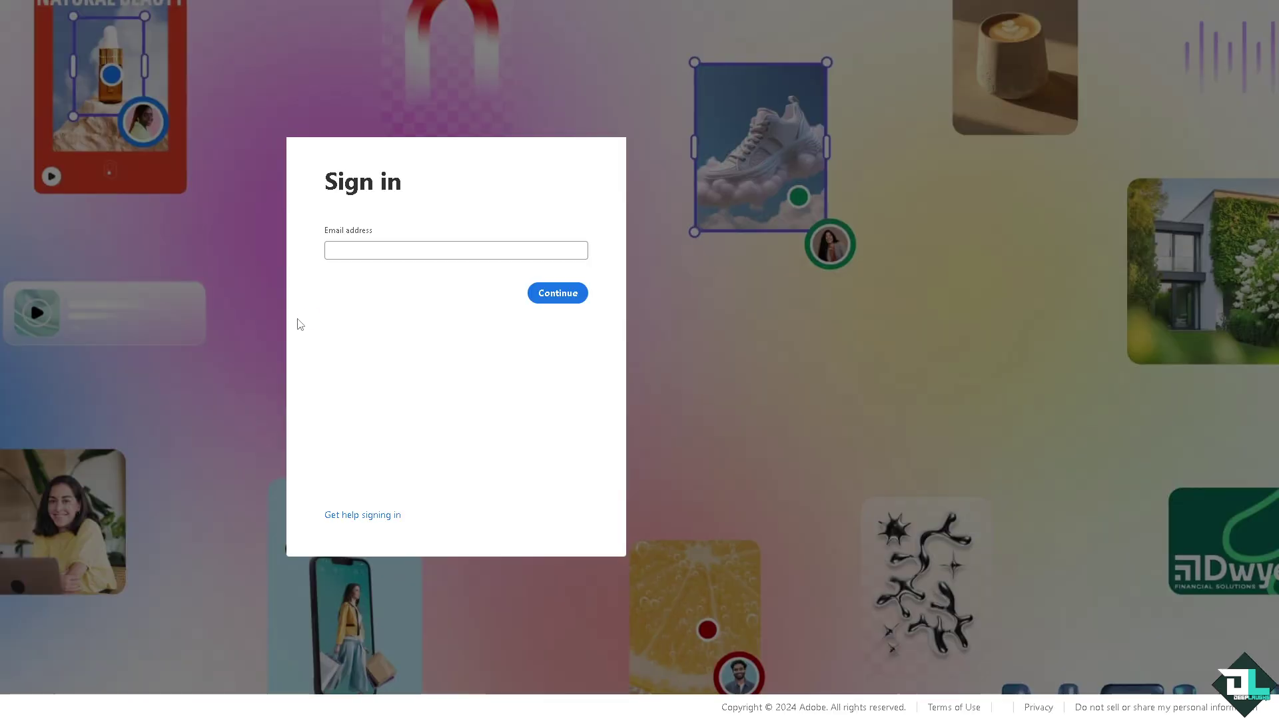
- Show more sign-in options to log into Adobe Express
{"action": "left_click", "coordinate": [466, 503]}
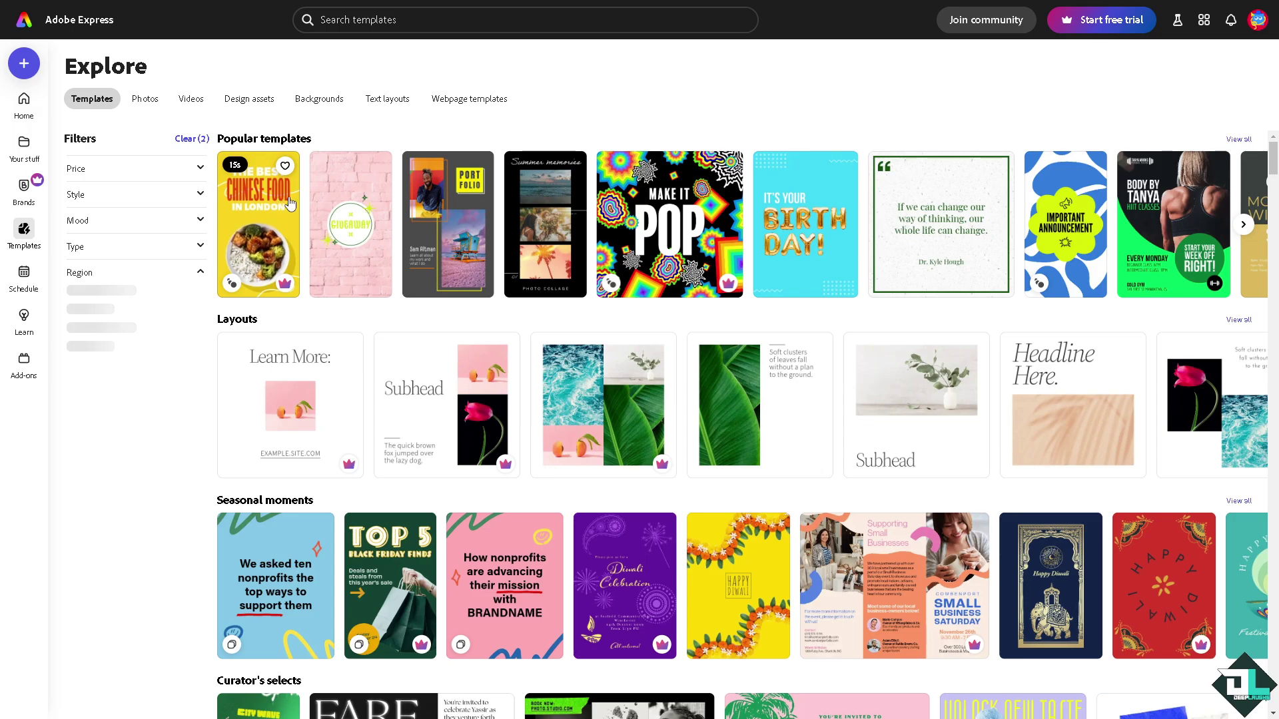
- Add a blank same-size page 2 to the design and show the main Text panel
{"action": "left_click", "coordinate": [27, 64]}
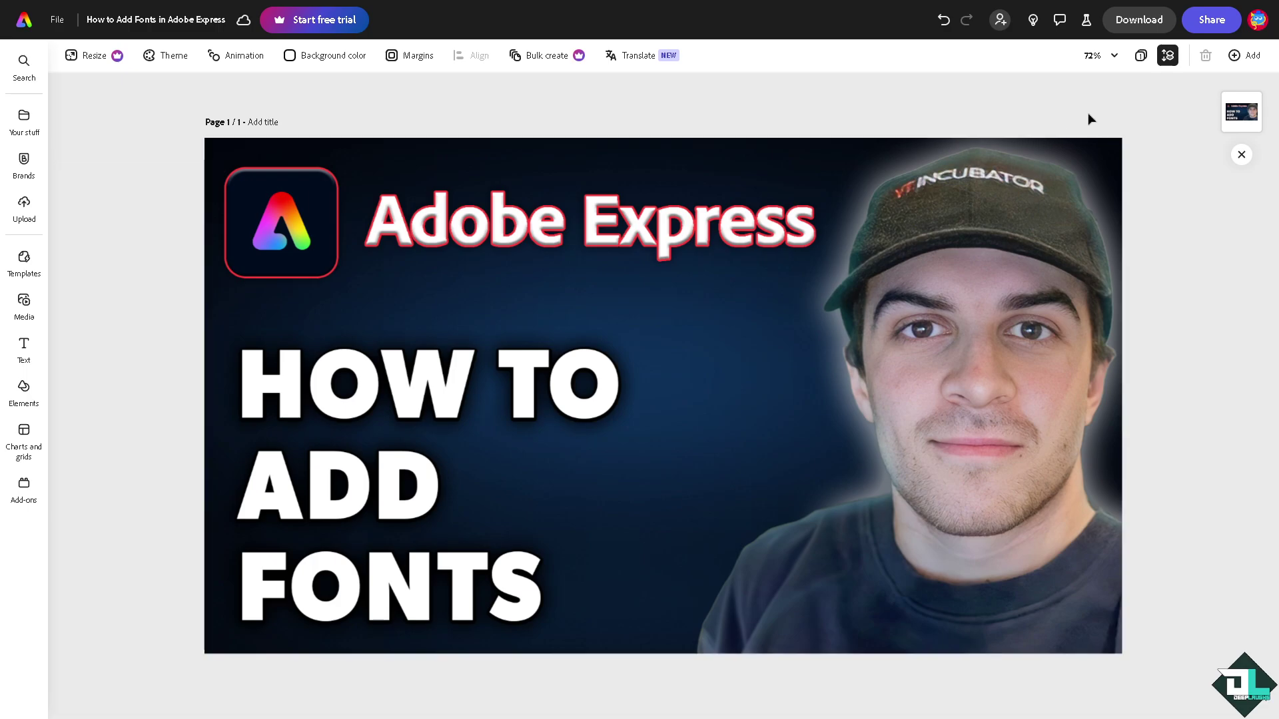
{"action": "left_click", "coordinate": [1242, 58]}
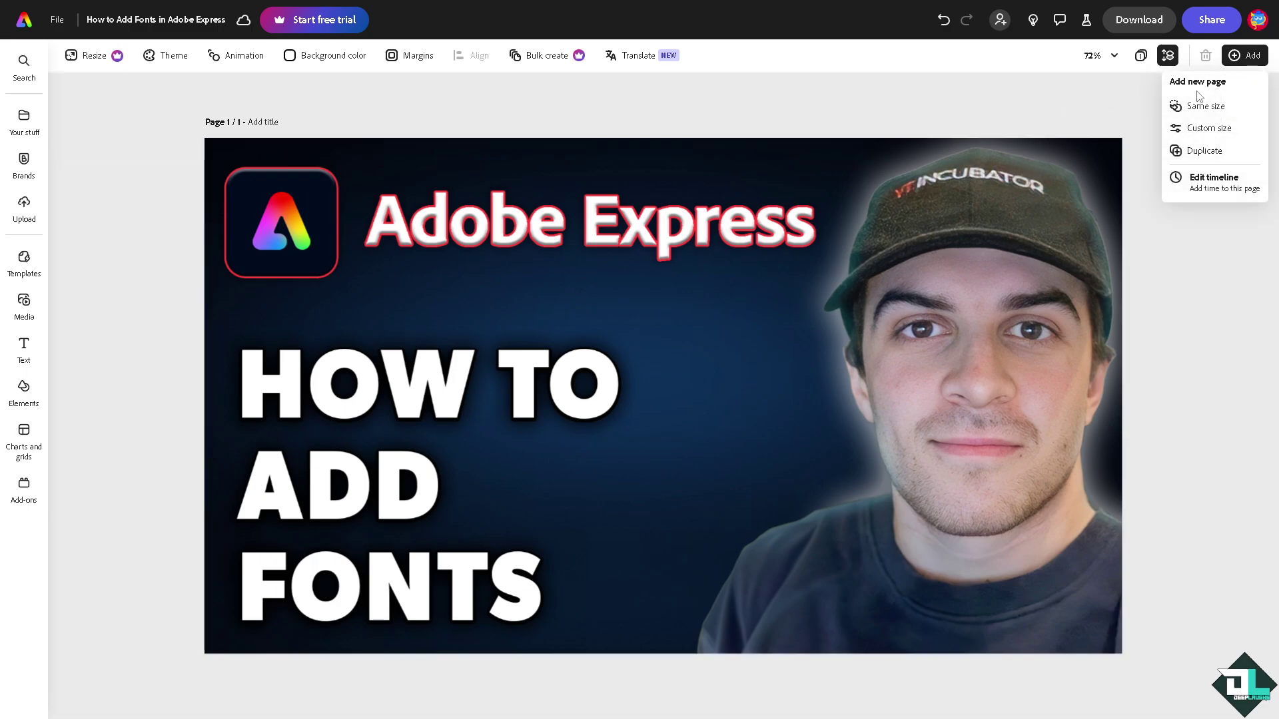
{"action": "left_click", "coordinate": [1203, 107]}
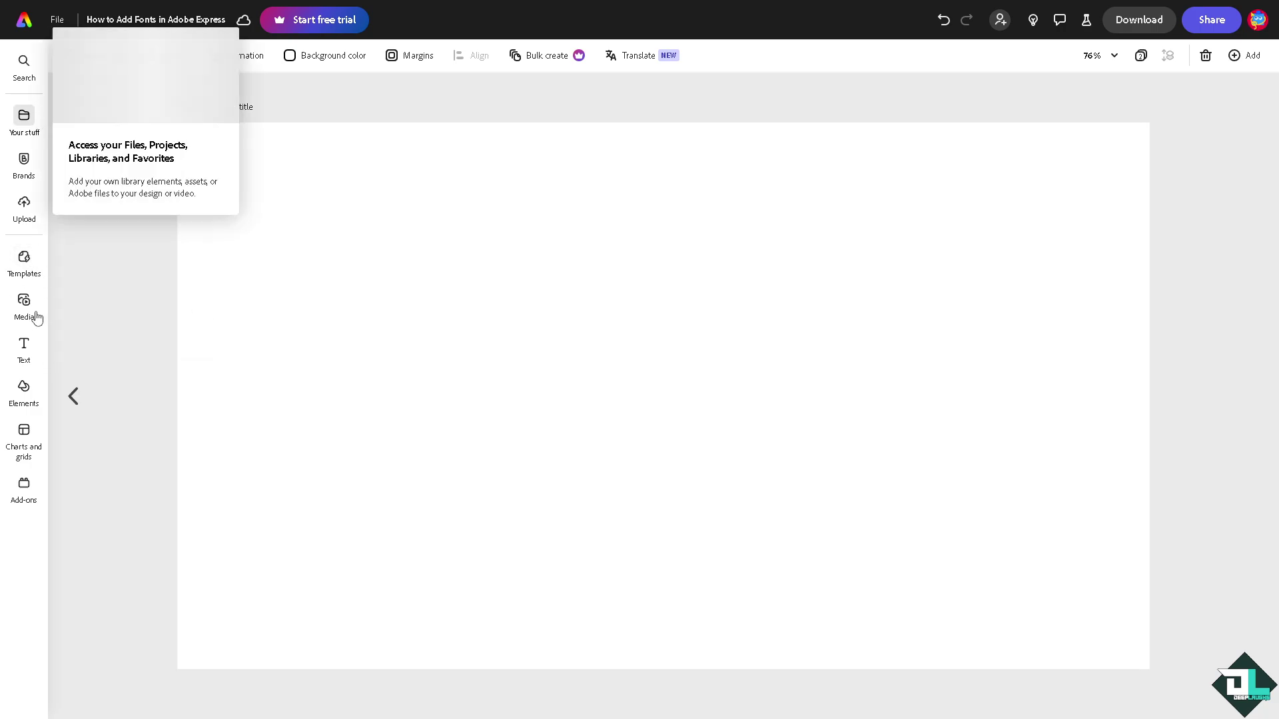
{"action": "left_click", "coordinate": [24, 346]}
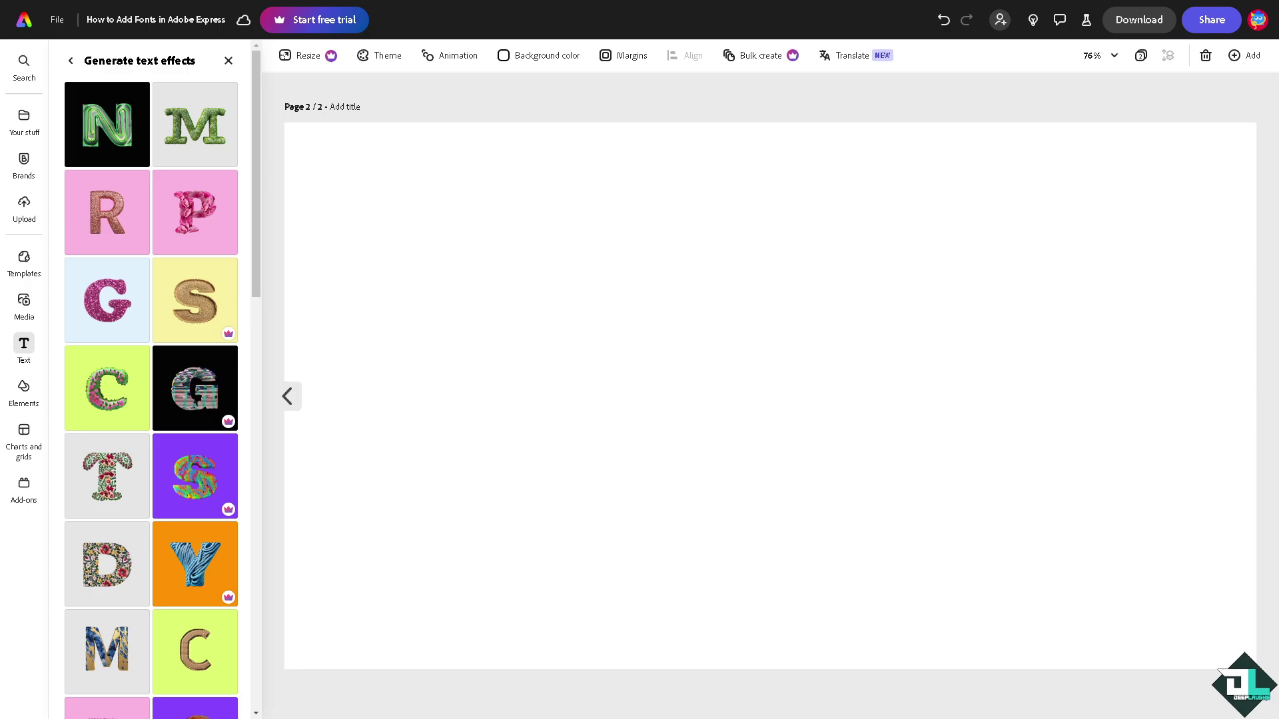
{"action": "left_click", "coordinate": [71, 61]}
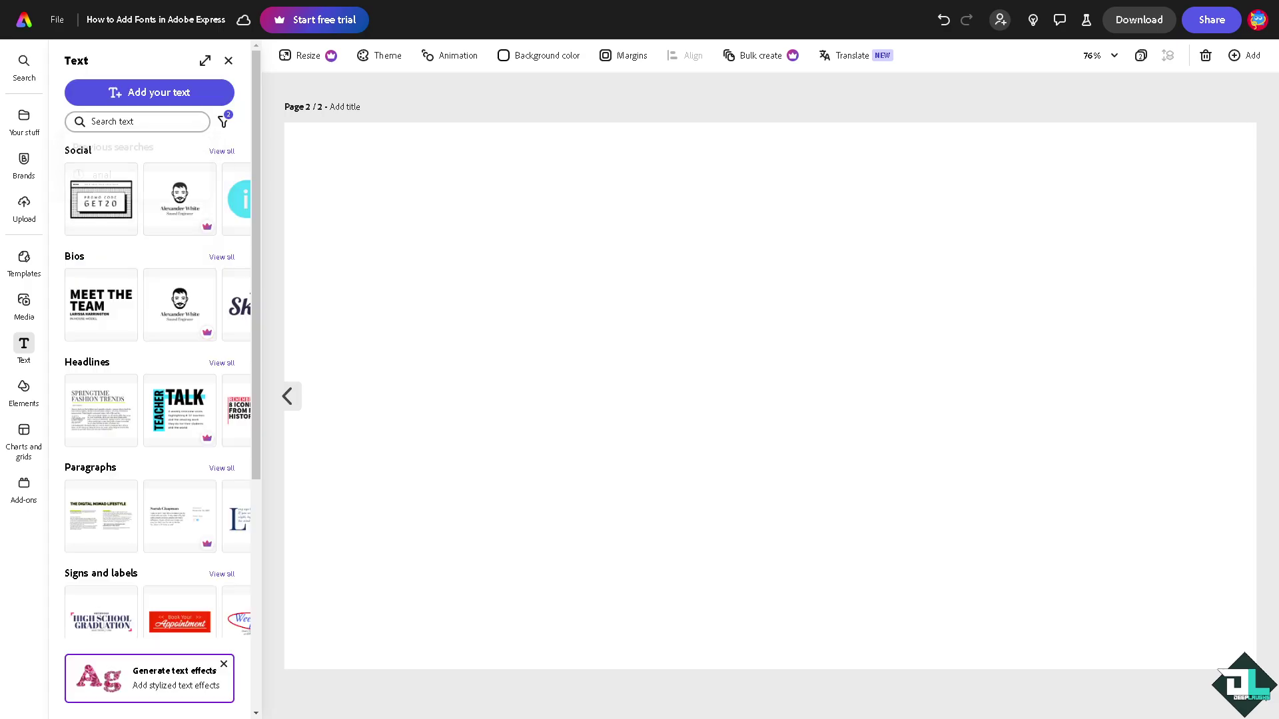
- Add a text box reading 'Adobe Express how to add fonts' and move it up-left
{"action": "left_click", "coordinate": [179, 95]}
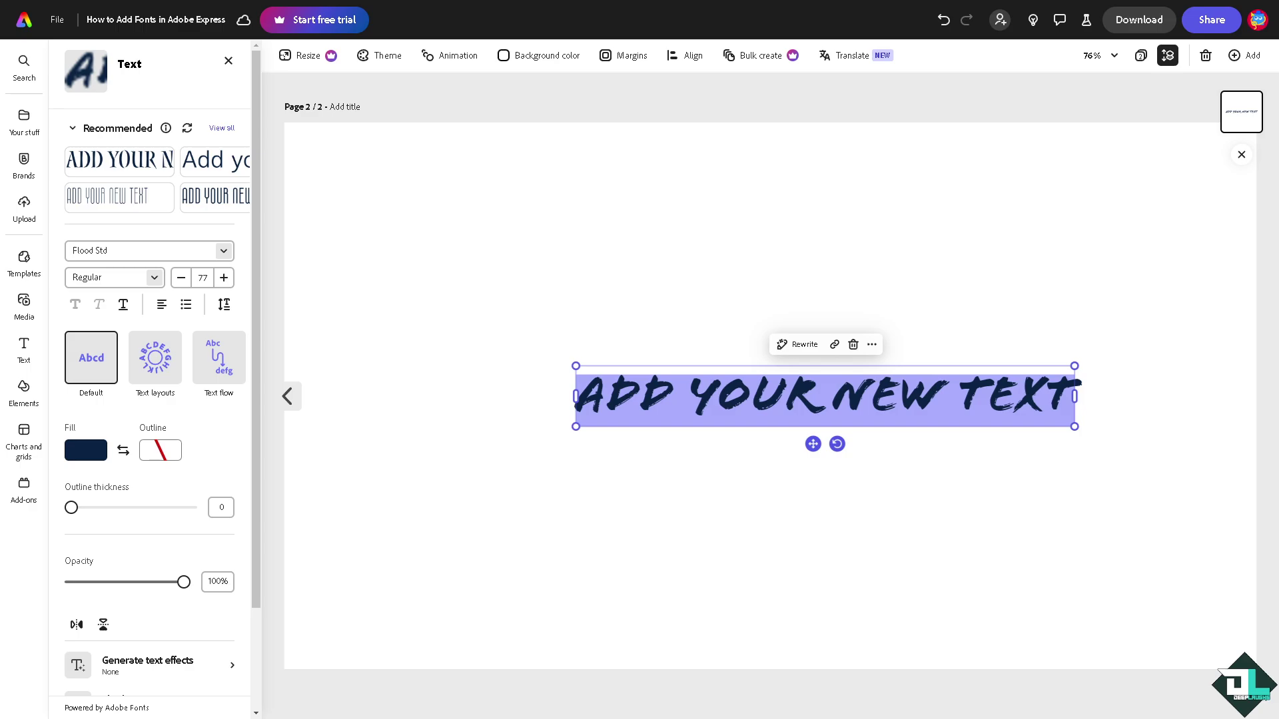
{"action": "triple_click", "coordinate": [660, 389]}
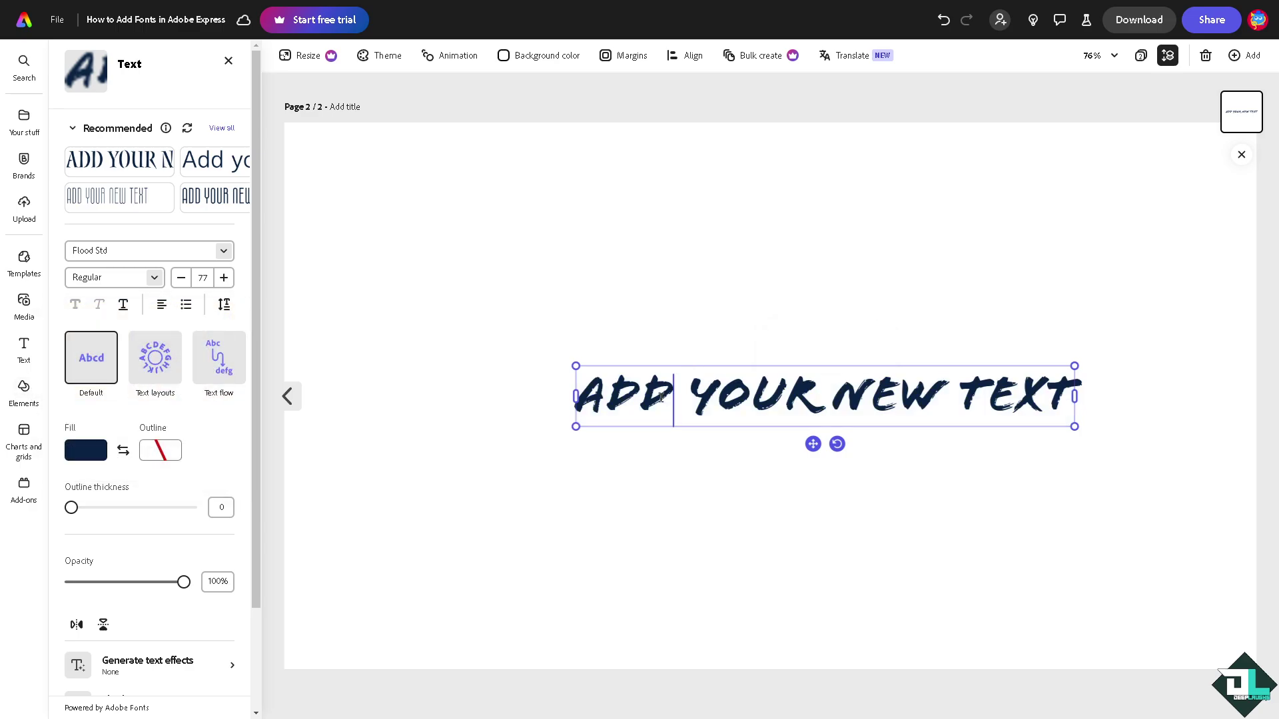
{"action": "type", "text": "ADOBE EXPRESS HOW TO ADD FONTS"}
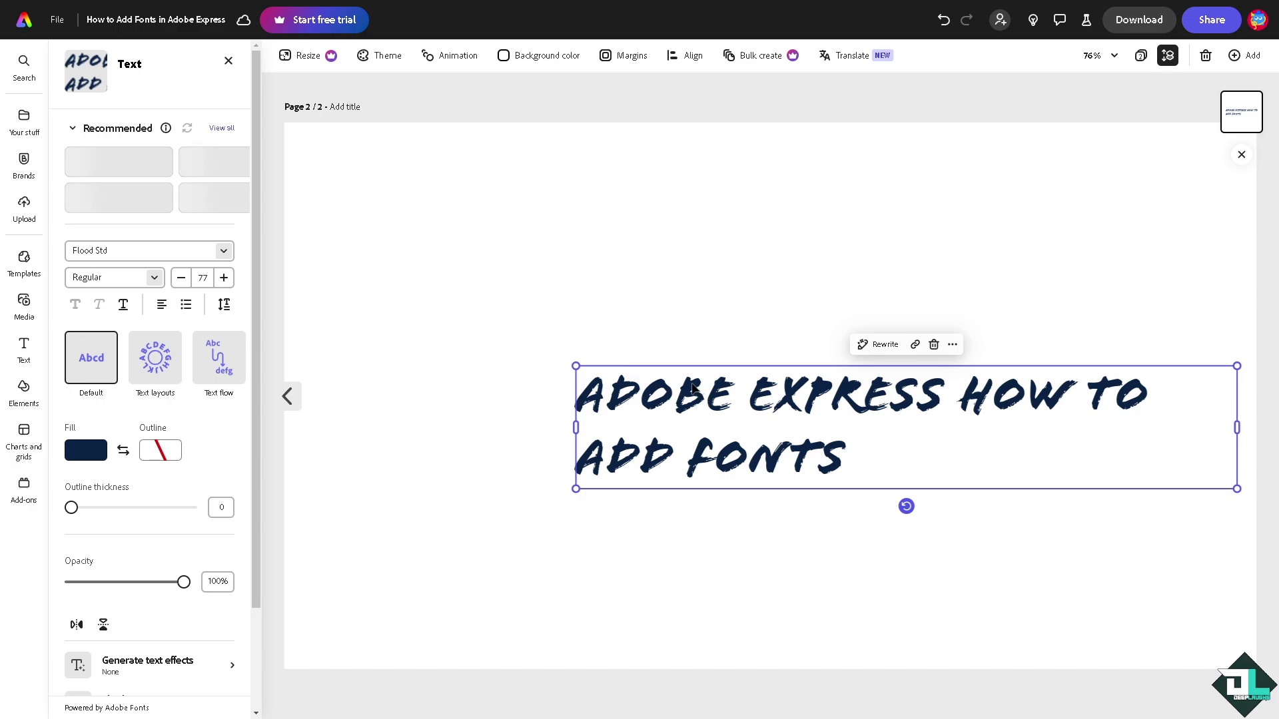
{"action": "left_click_drag", "start_coordinate": [706, 396], "coordinate": [584, 279]}
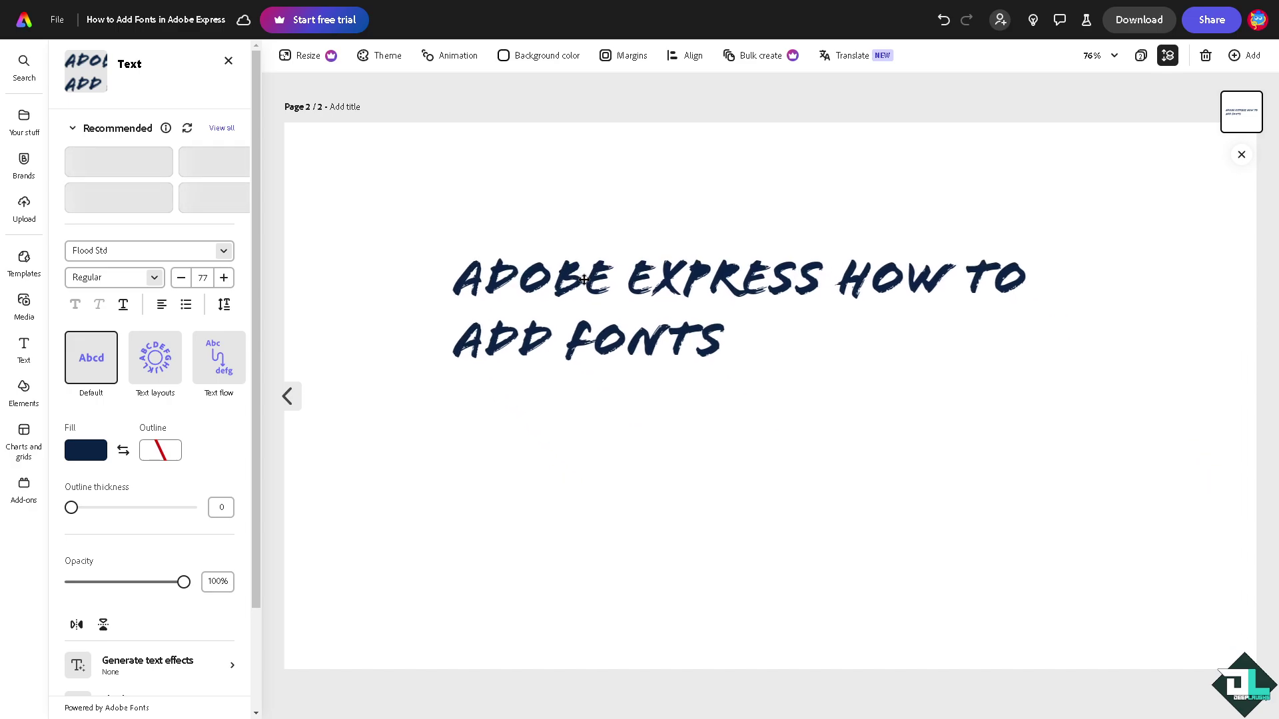
- Change the heading's fill colour from navy to dark brown #431F0A
{"action": "left_click", "coordinate": [89, 455]}
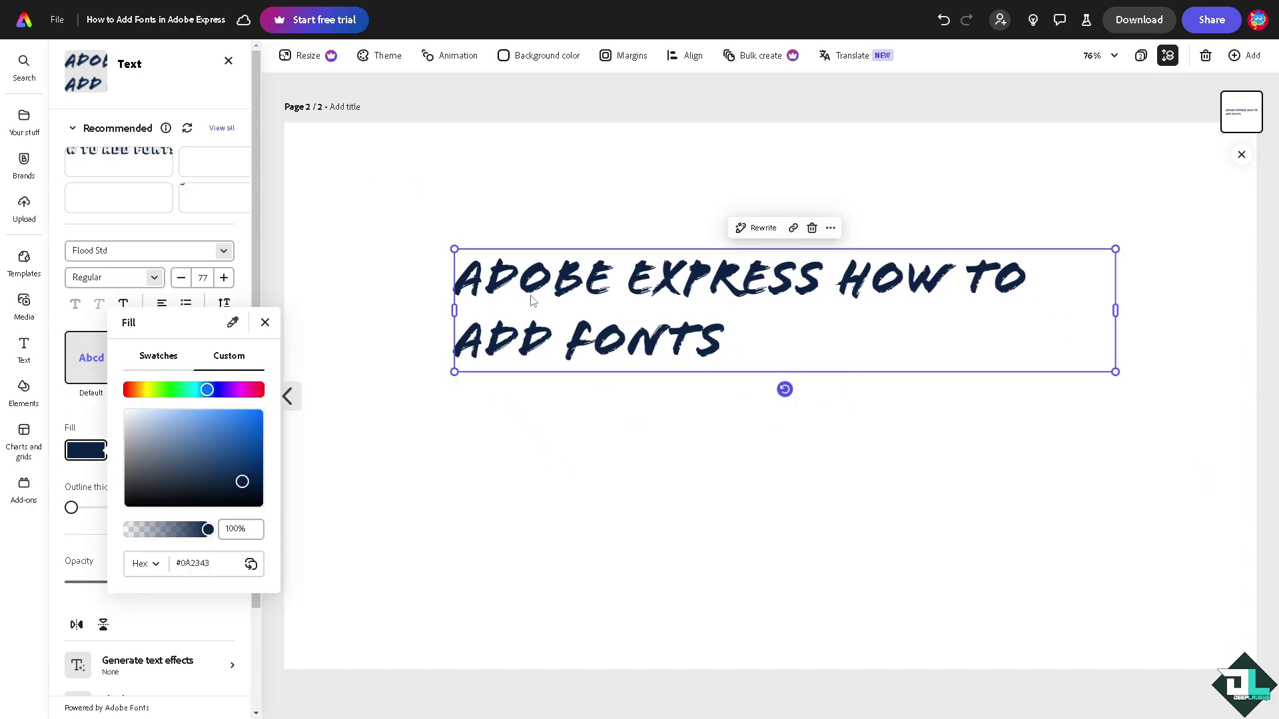
{"action": "left_click_drag", "start_coordinate": [203, 392], "coordinate": [130, 391]}
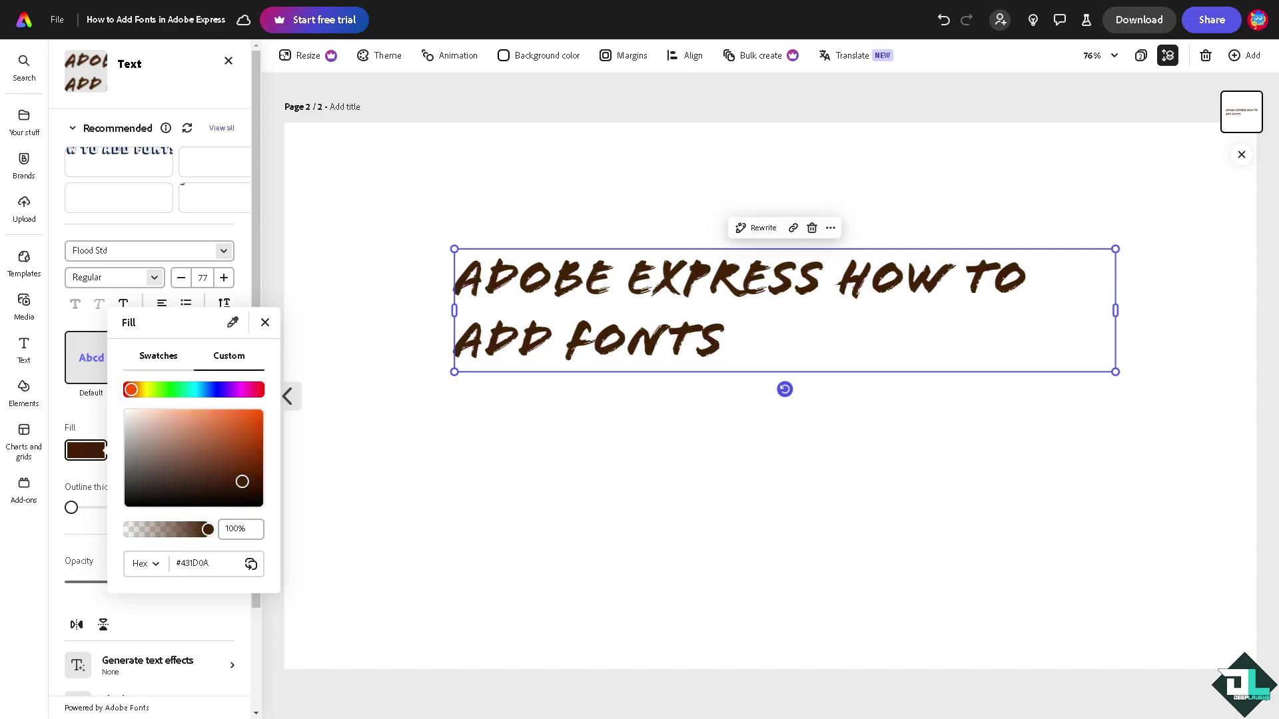
{"action": "left_click", "coordinate": [261, 229]}
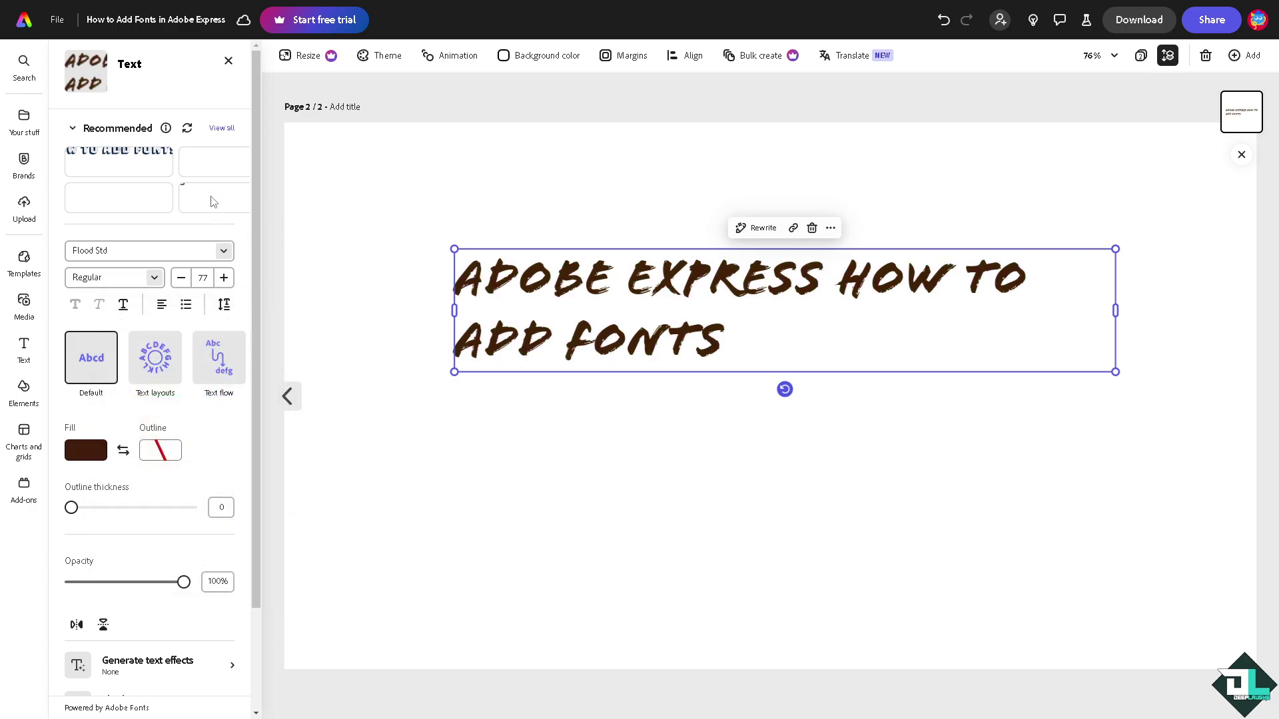
- Search text styles for 'Bold' and add the SHOP NOW! pill template to the page
{"action": "left_click", "coordinate": [229, 61]}
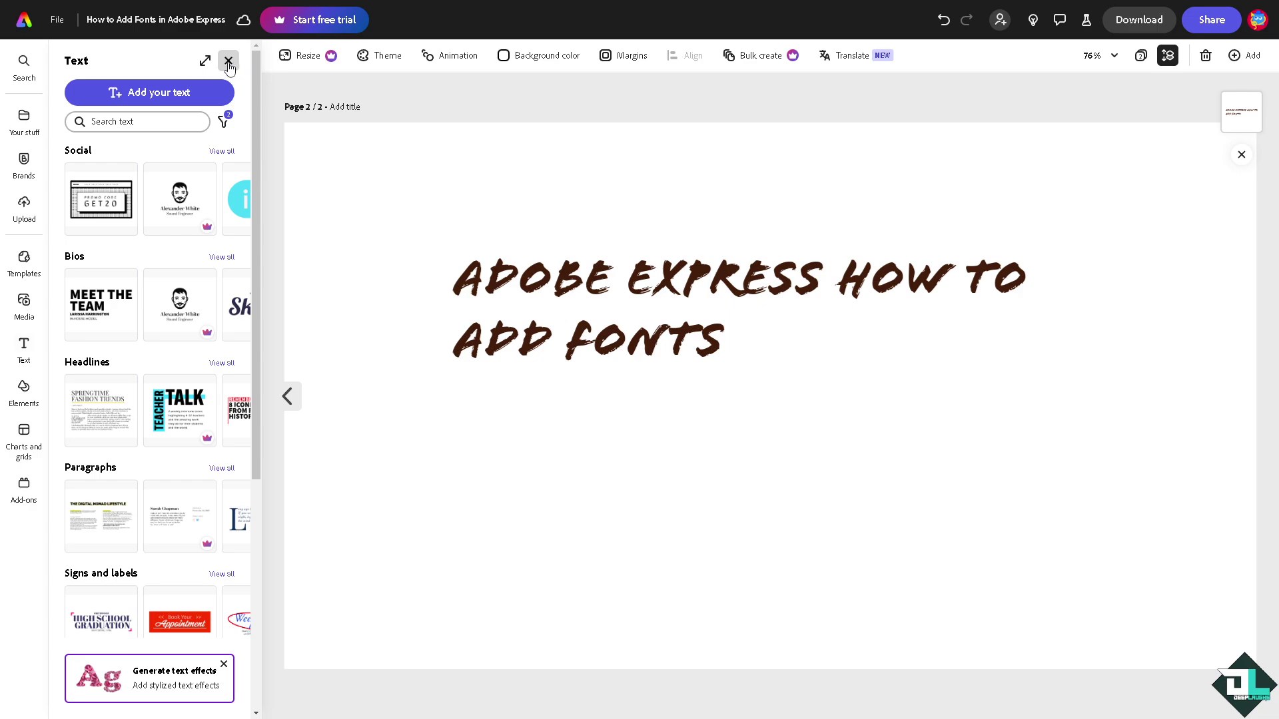
{"action": "left_click", "coordinate": [168, 121]}
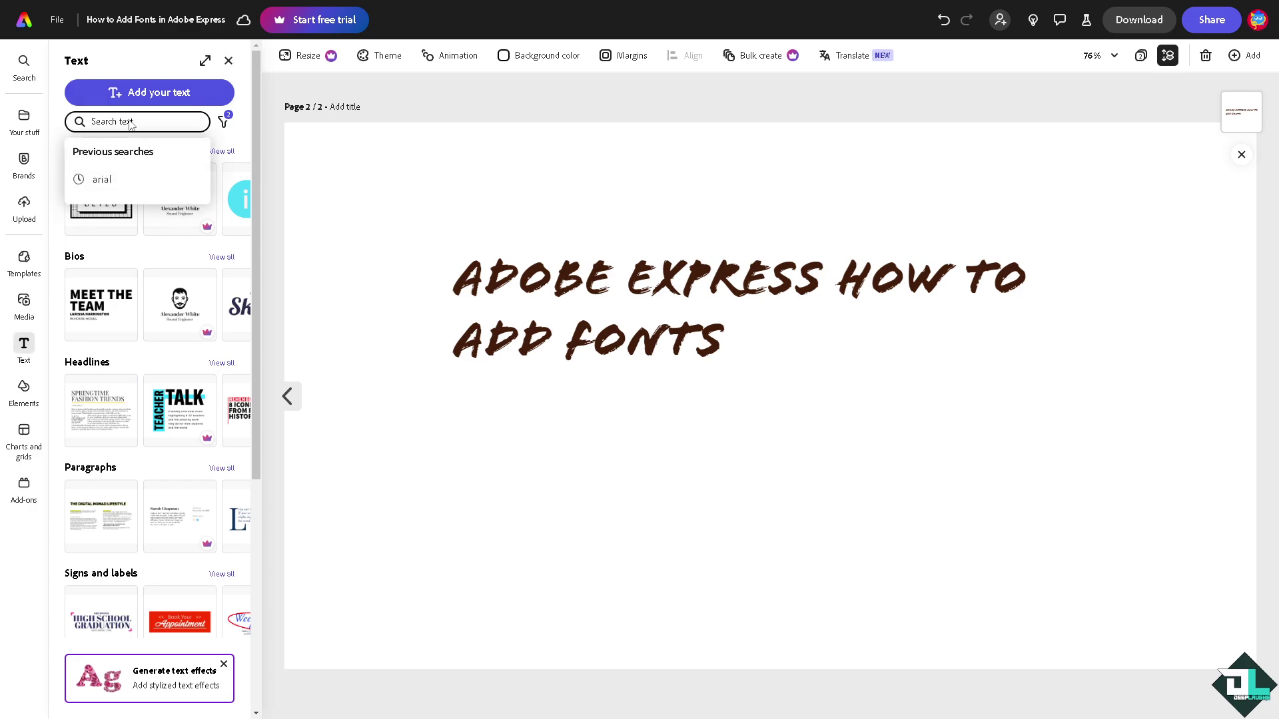
{"action": "type", "text": "Bold"}
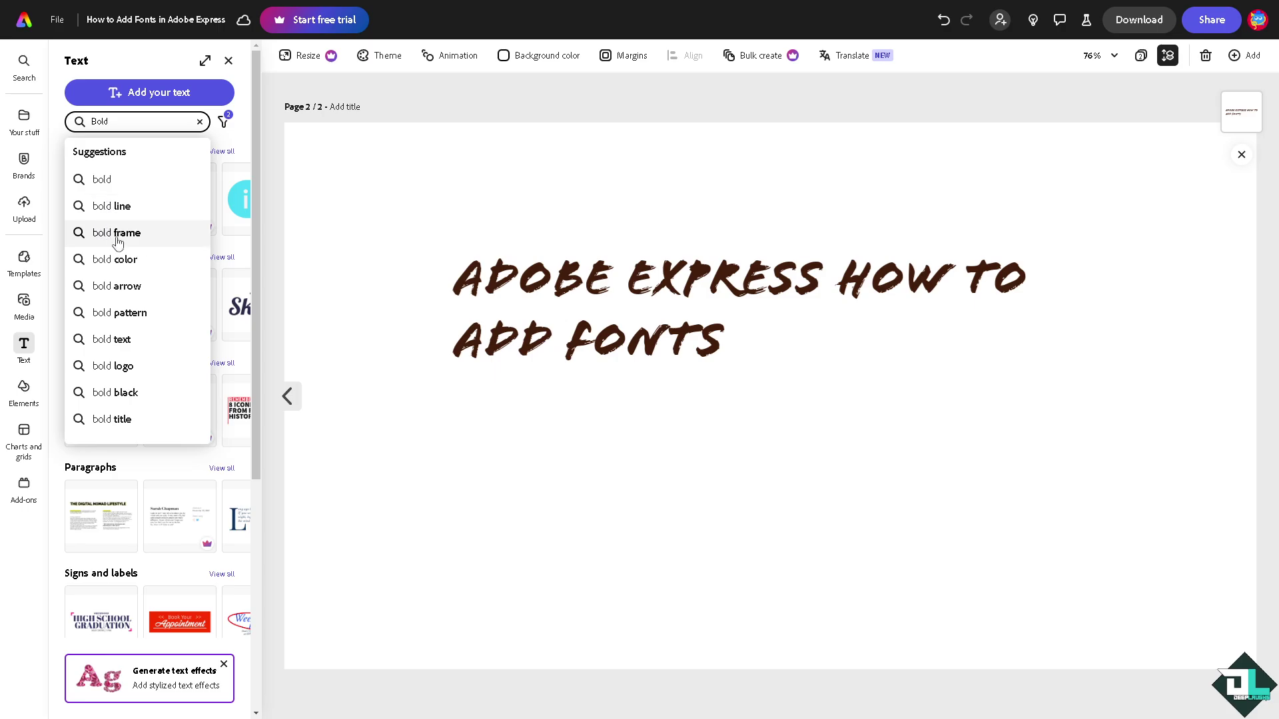
{"action": "left_click", "coordinate": [127, 182]}
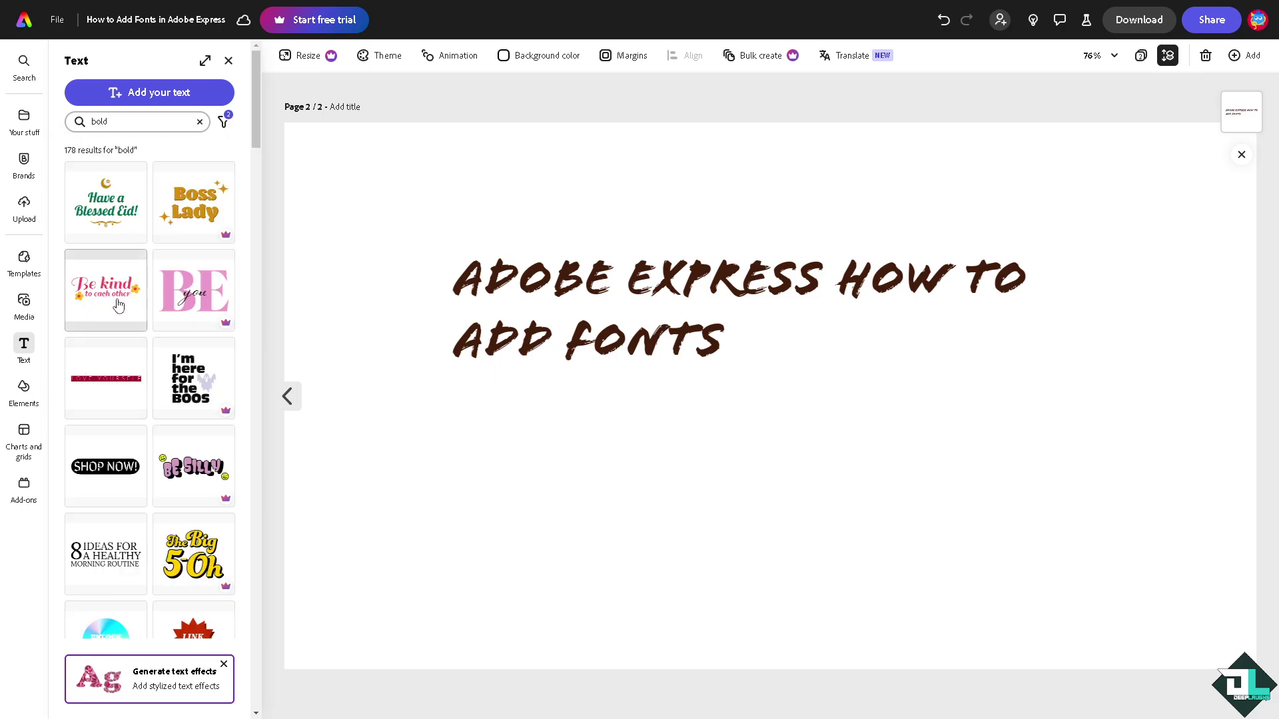
{"action": "scroll", "coordinate": [175, 311], "scroll_direction": "down", "scroll_amount": 2}
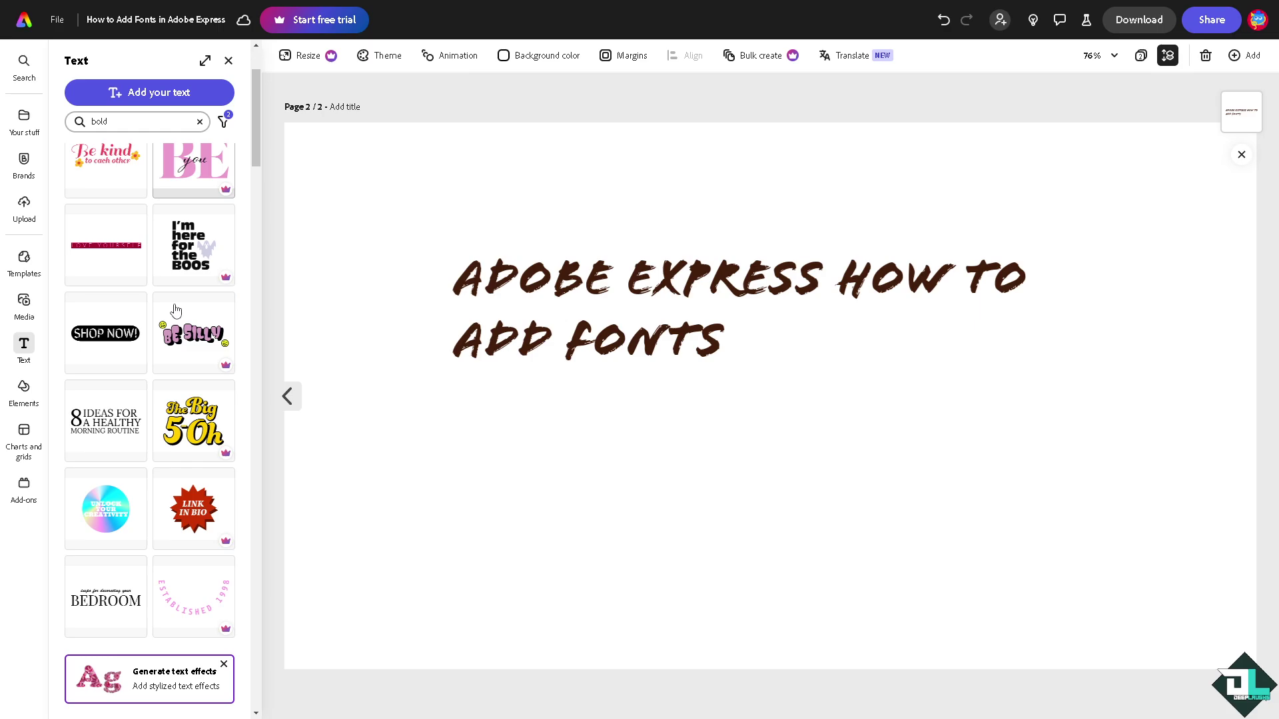
{"action": "left_click", "coordinate": [107, 335]}
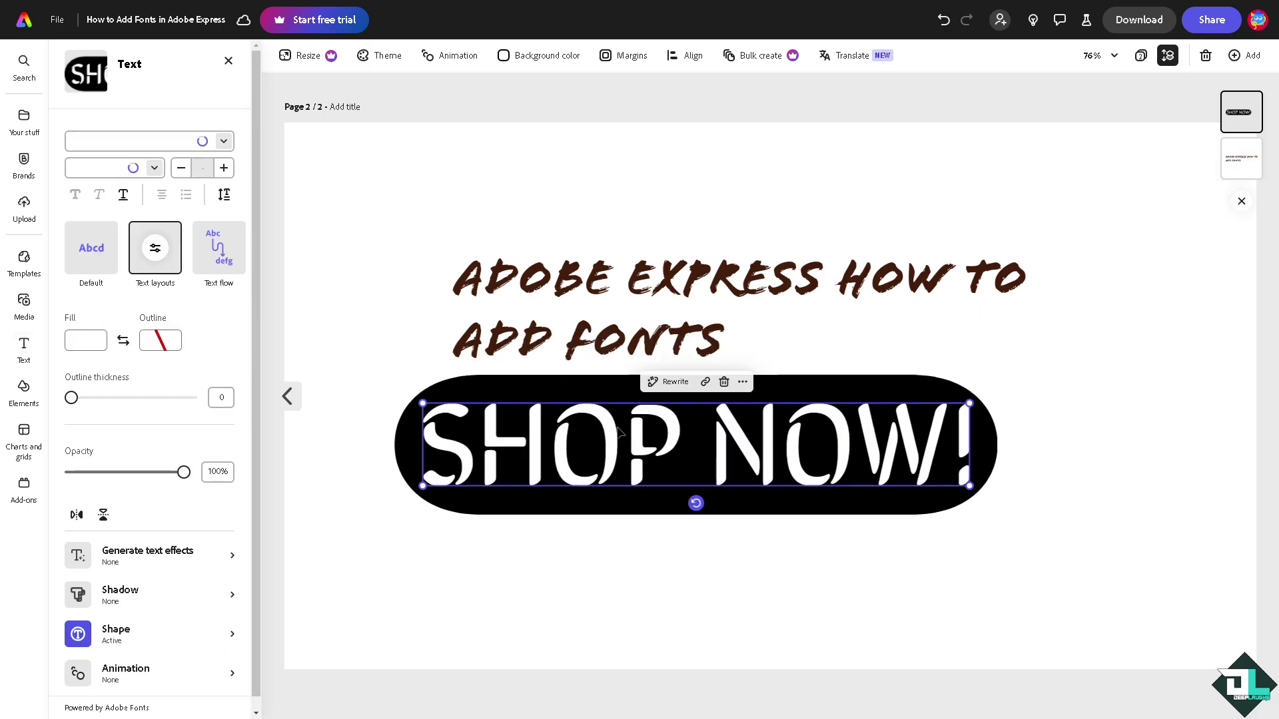
- Replace the pill's text with 'ADOBE EXPRESS HOW TO ADD FONTS'
{"action": "double_click", "coordinate": [620, 431]}
{"action": "type", "text": "ADOBE EXPRESS HOW TO ADD FONTS"}
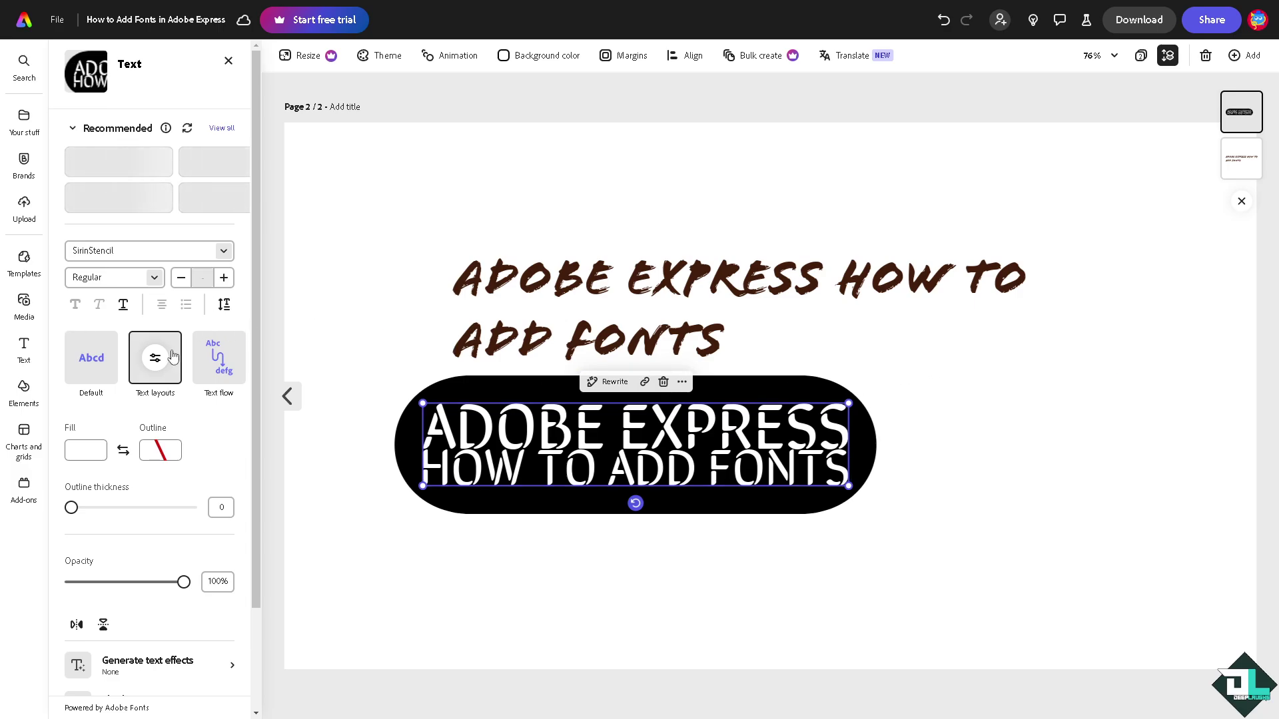
{"action": "scroll", "coordinate": [172, 358], "scroll_direction": "down", "scroll_amount": 2}
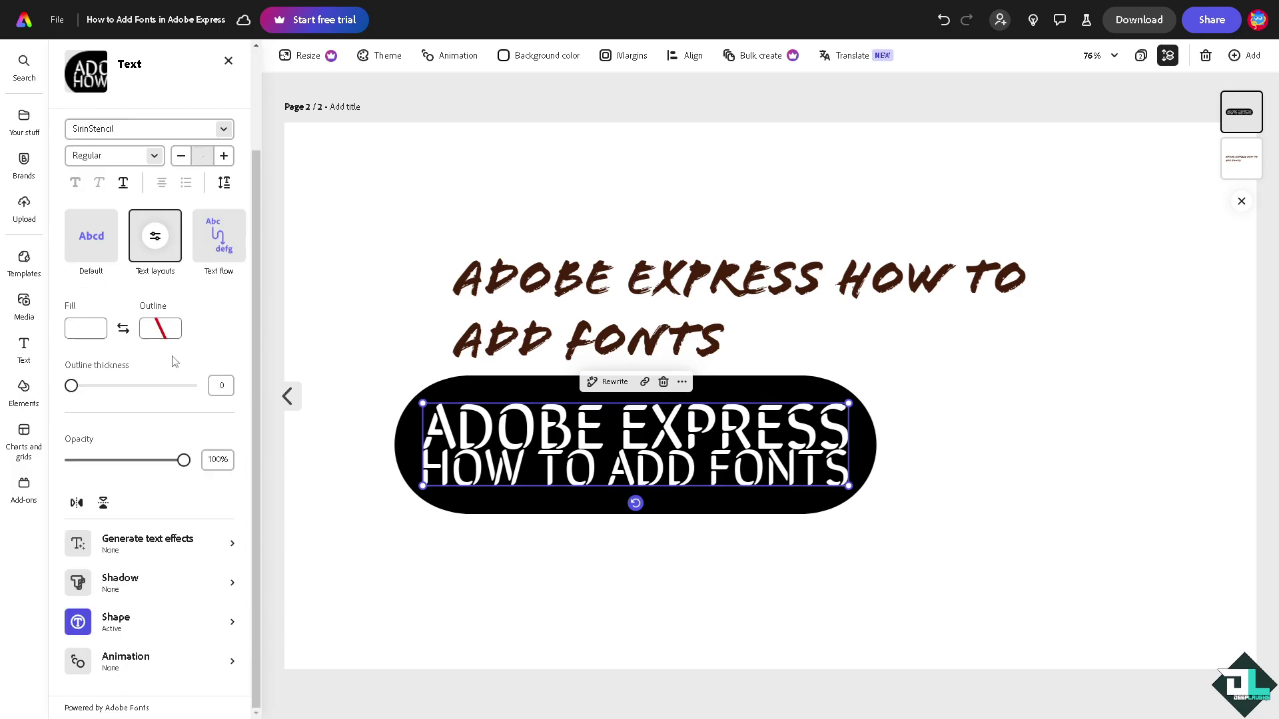
{"action": "left_click", "coordinate": [166, 554]}
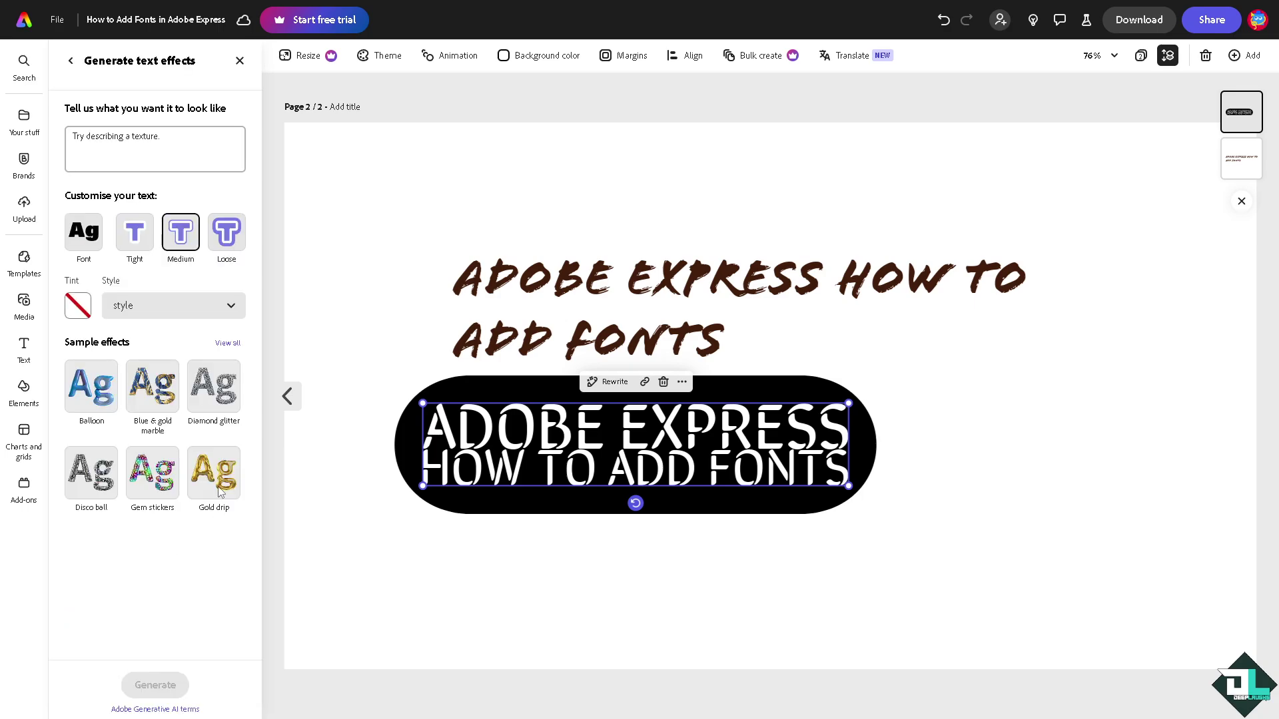
- Enter the heading phrase as the generative text-effect prompt
{"action": "type", "text": "Adobe Express How to Add Fonts"}
{"action": "key", "text": "ctrl+a"}
{"action": "left_click", "coordinate": [147, 137]}
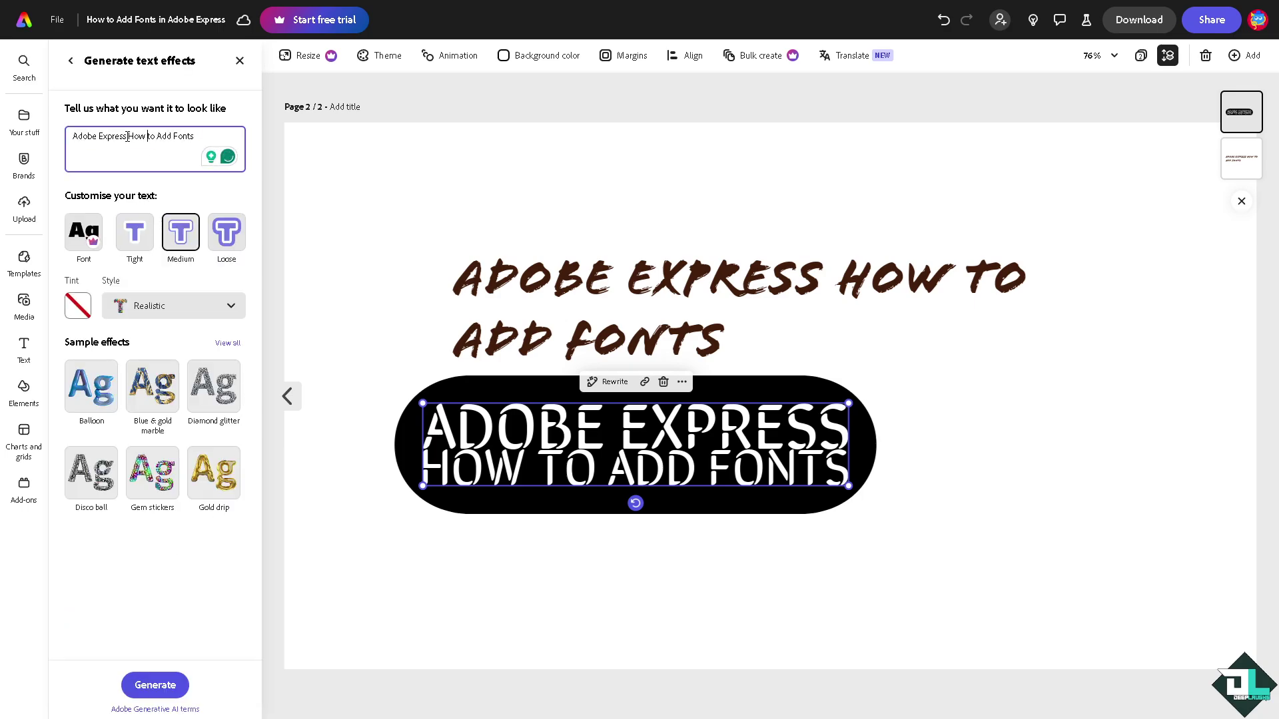
{"action": "left_click_drag", "start_coordinate": [128, 136], "coordinate": [95, 139]}
{"action": "left_click", "coordinate": [176, 144]}
- Try the Balloon sample, then apply the Diamond glitter effect to the pill text
{"action": "left_click", "coordinate": [94, 395]}
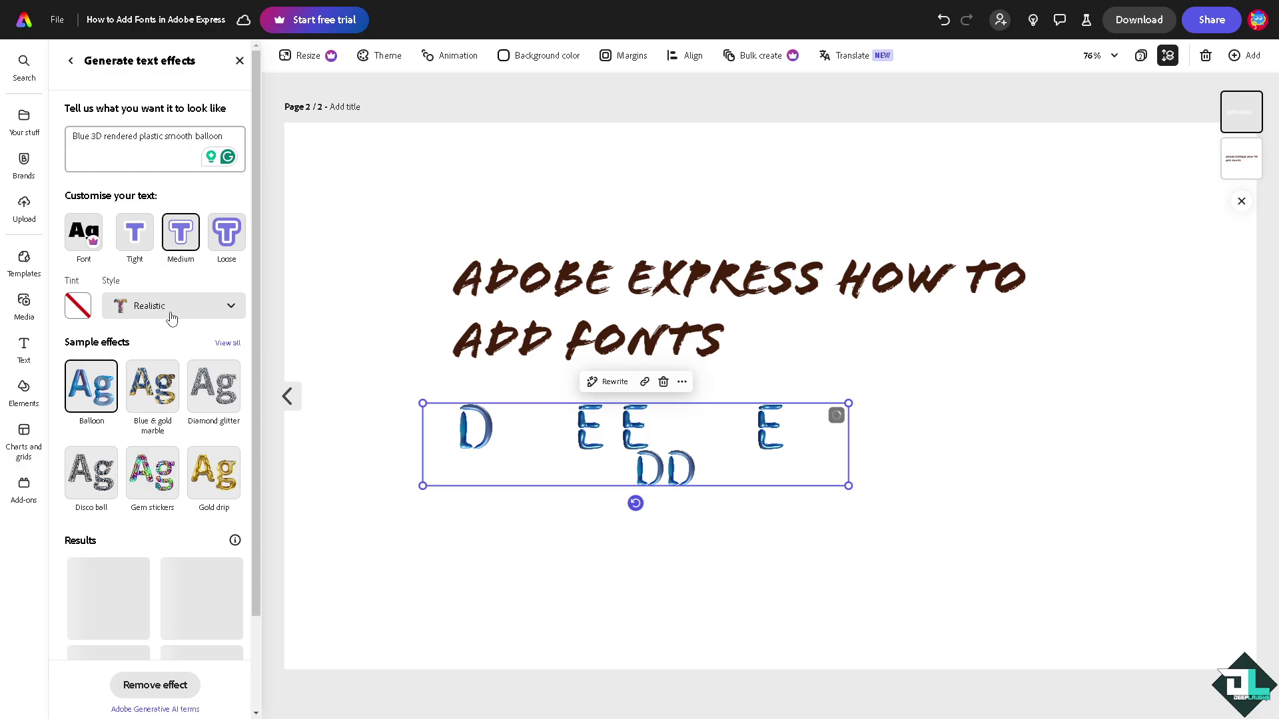
{"action": "left_click", "coordinate": [230, 308]}
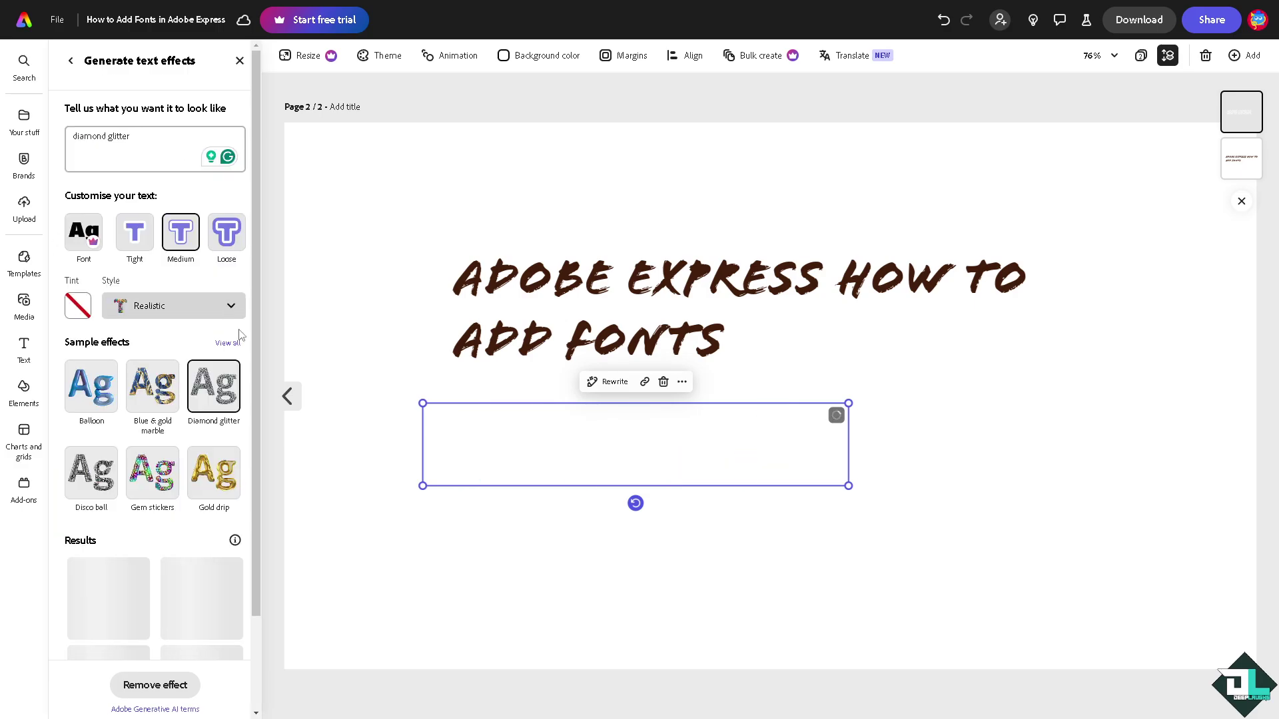
{"action": "left_click", "coordinate": [230, 306]}
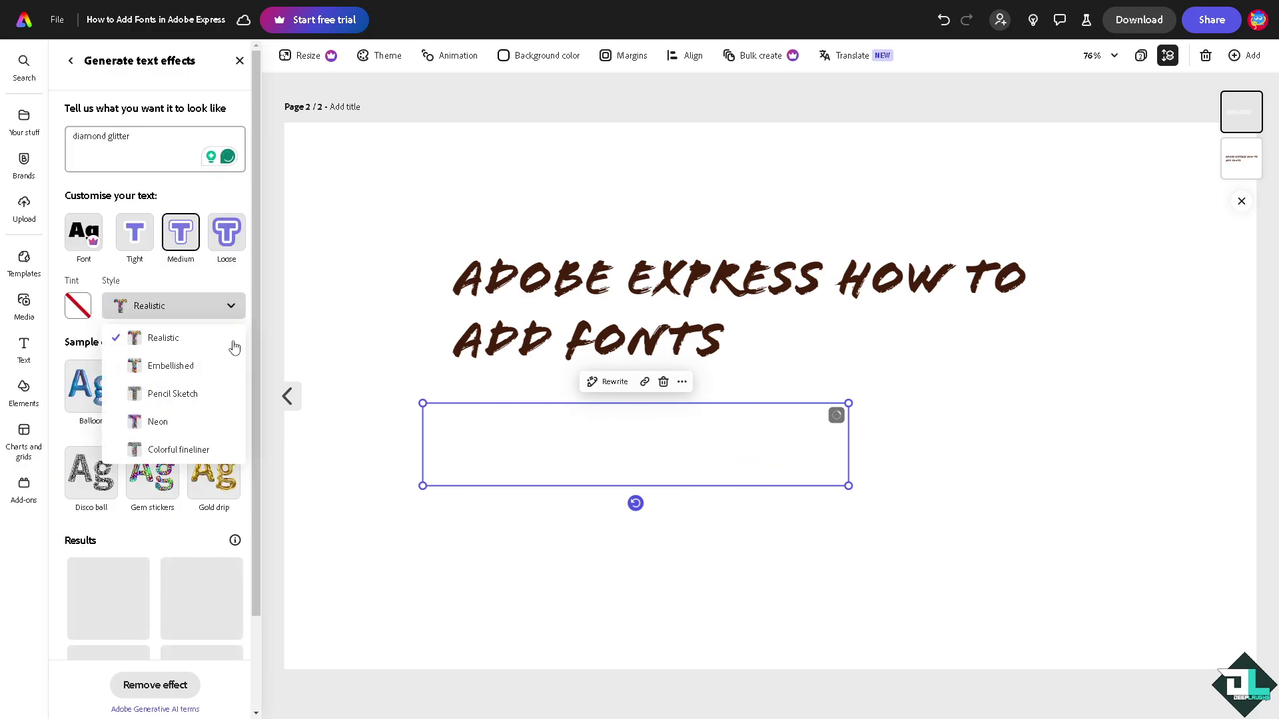
{"action": "left_click", "coordinate": [474, 364]}
- Move the glitter pill right beneath the heading and close the text side panel
{"action": "left_click_drag", "start_coordinate": [551, 437], "coordinate": [659, 425]}
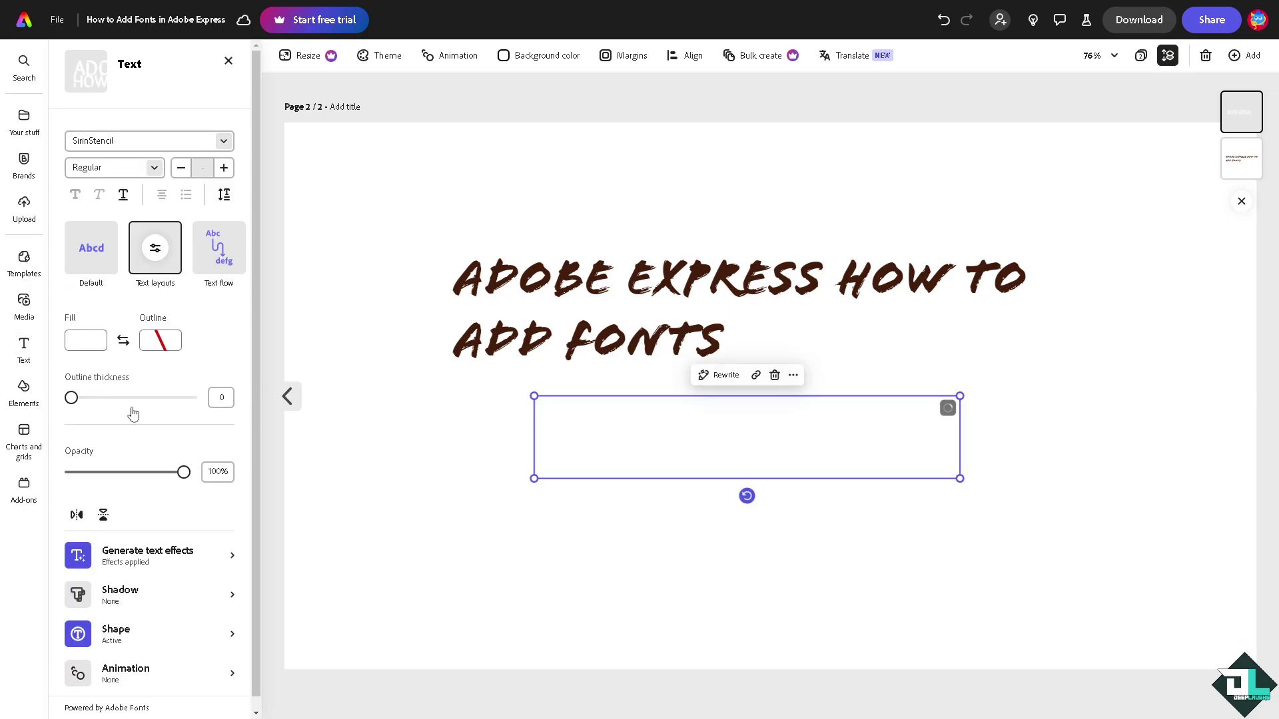
{"action": "scroll", "coordinate": [142, 414], "scroll_direction": "down", "scroll_amount": 1}
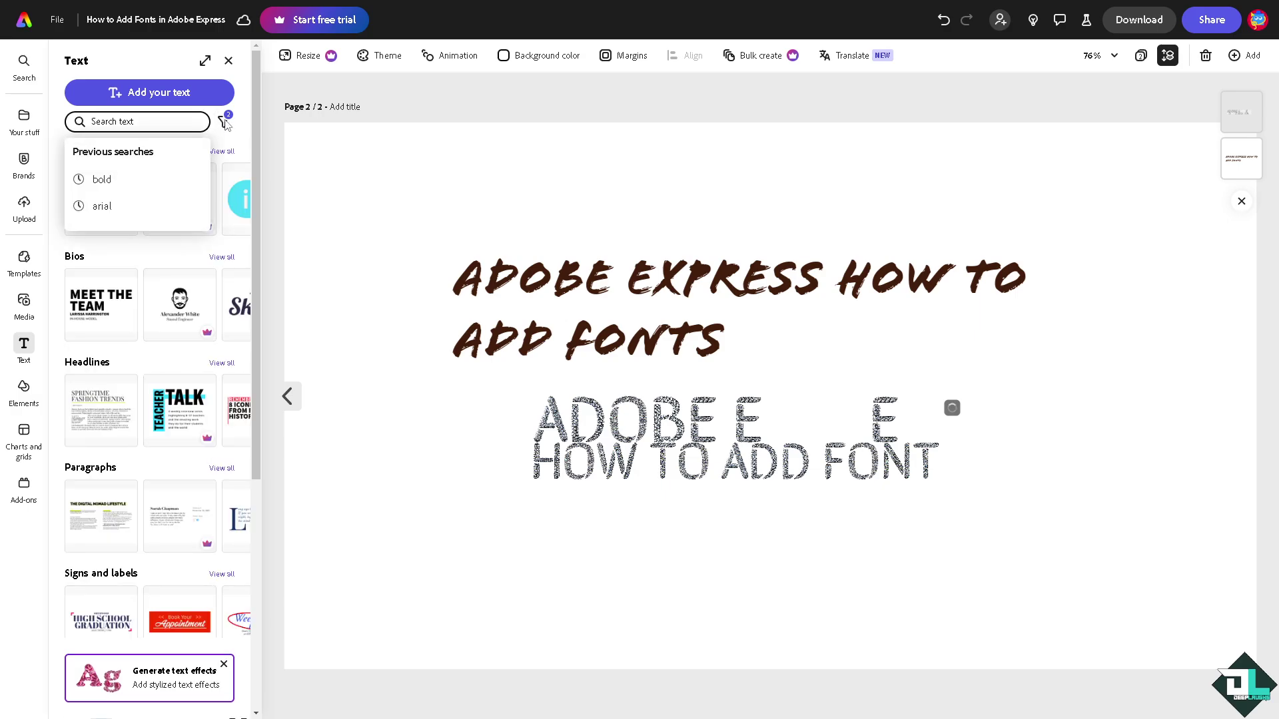
{"action": "left_click", "coordinate": [226, 124]}
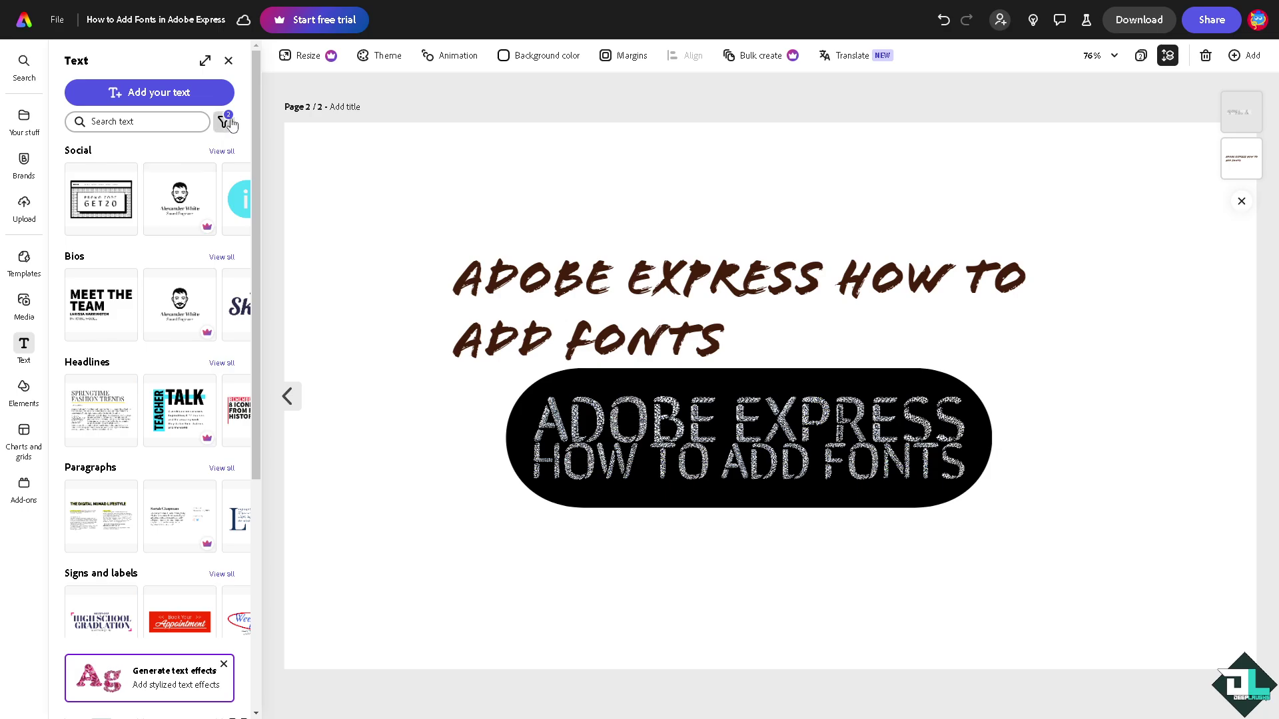
{"action": "left_click", "coordinate": [229, 61]}
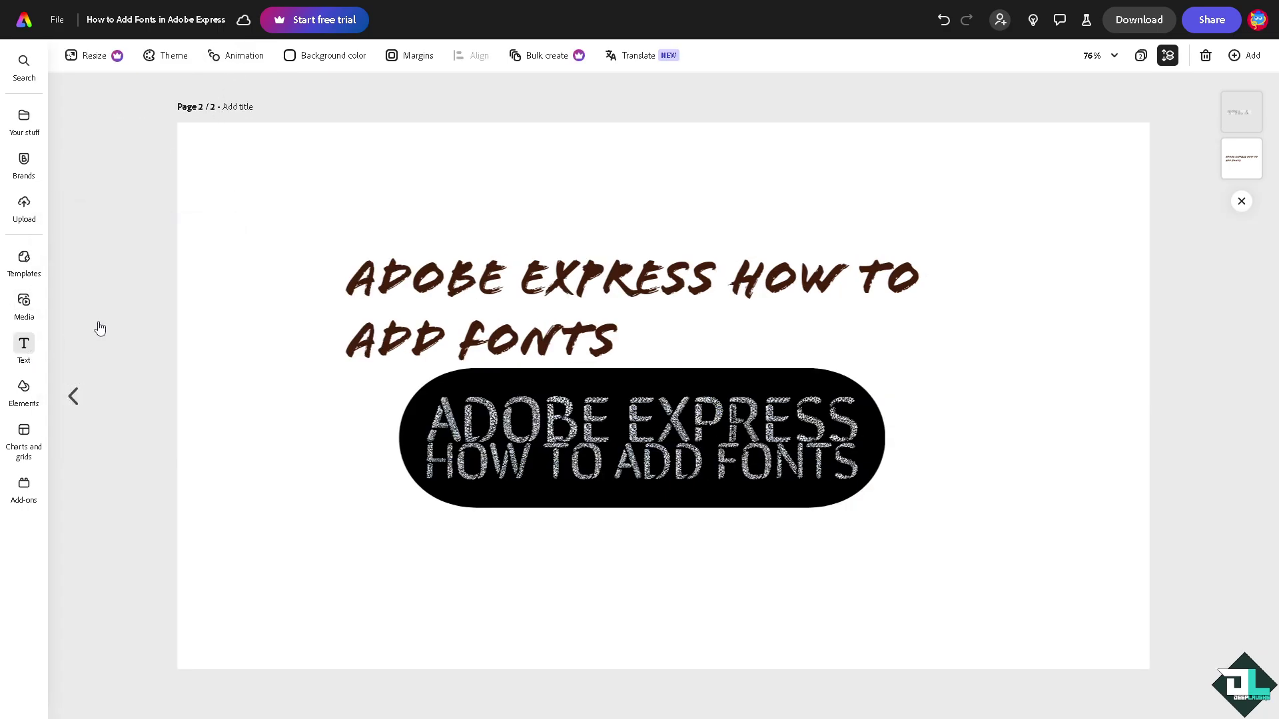
- Open the Text panel and browse the text templates library
{"action": "left_click", "coordinate": [24, 346]}
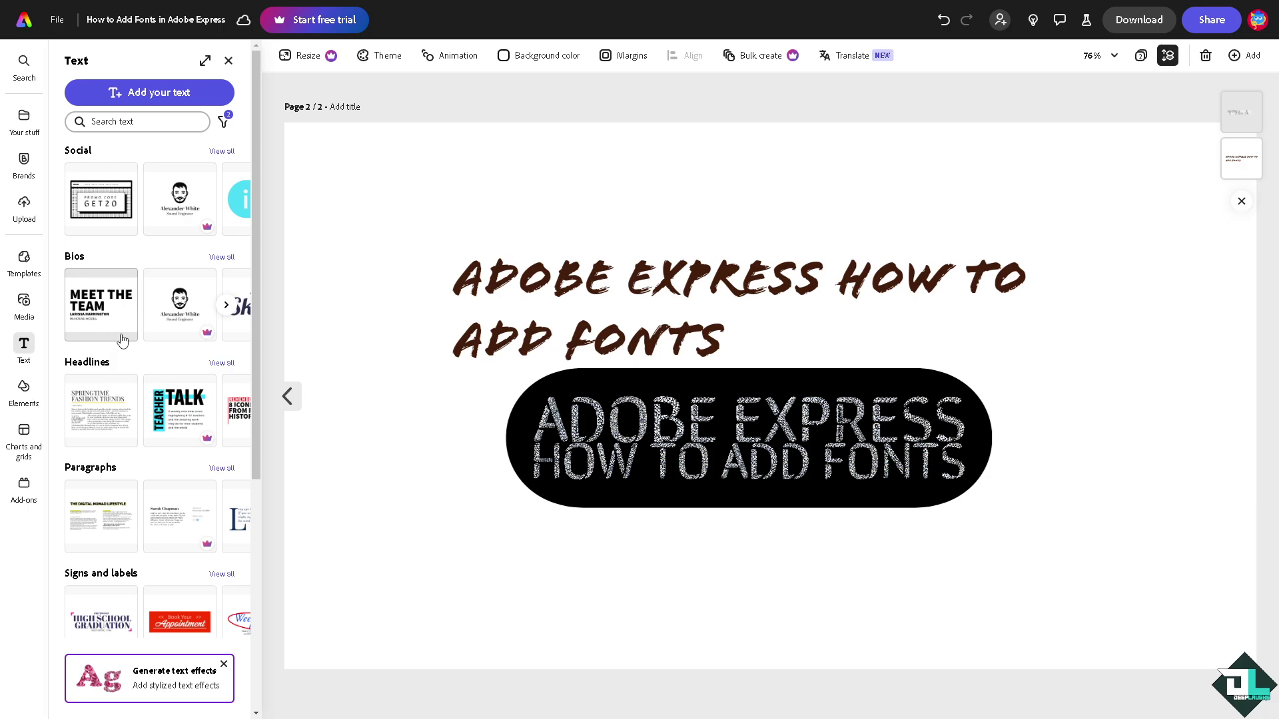
{"action": "scroll", "coordinate": [124, 341], "scroll_direction": "down", "scroll_amount": 3}
{"action": "scroll", "coordinate": [123, 341], "scroll_direction": "down", "scroll_amount": 2}
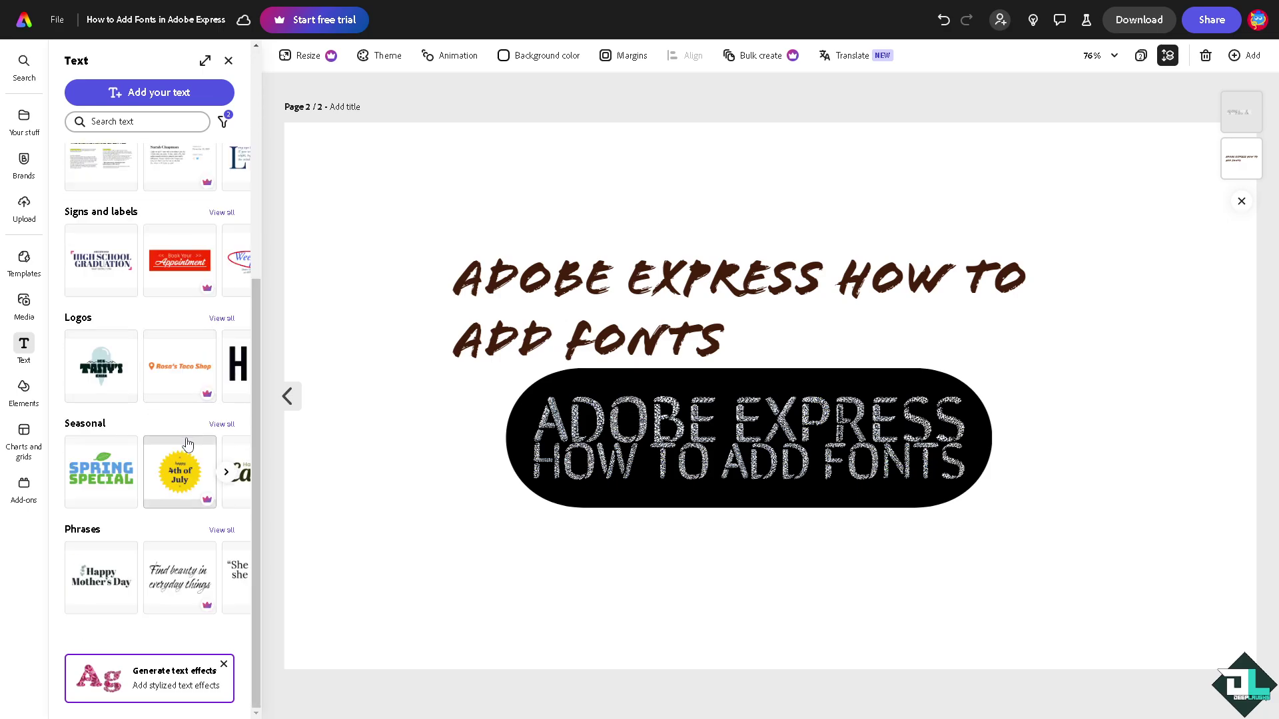
{"action": "scroll", "coordinate": [186, 444], "scroll_direction": "up", "scroll_amount": 4}
- Inspect the heading's font list, keeping Flood Std, then deselect the heading
{"action": "left_click", "coordinate": [613, 339]}
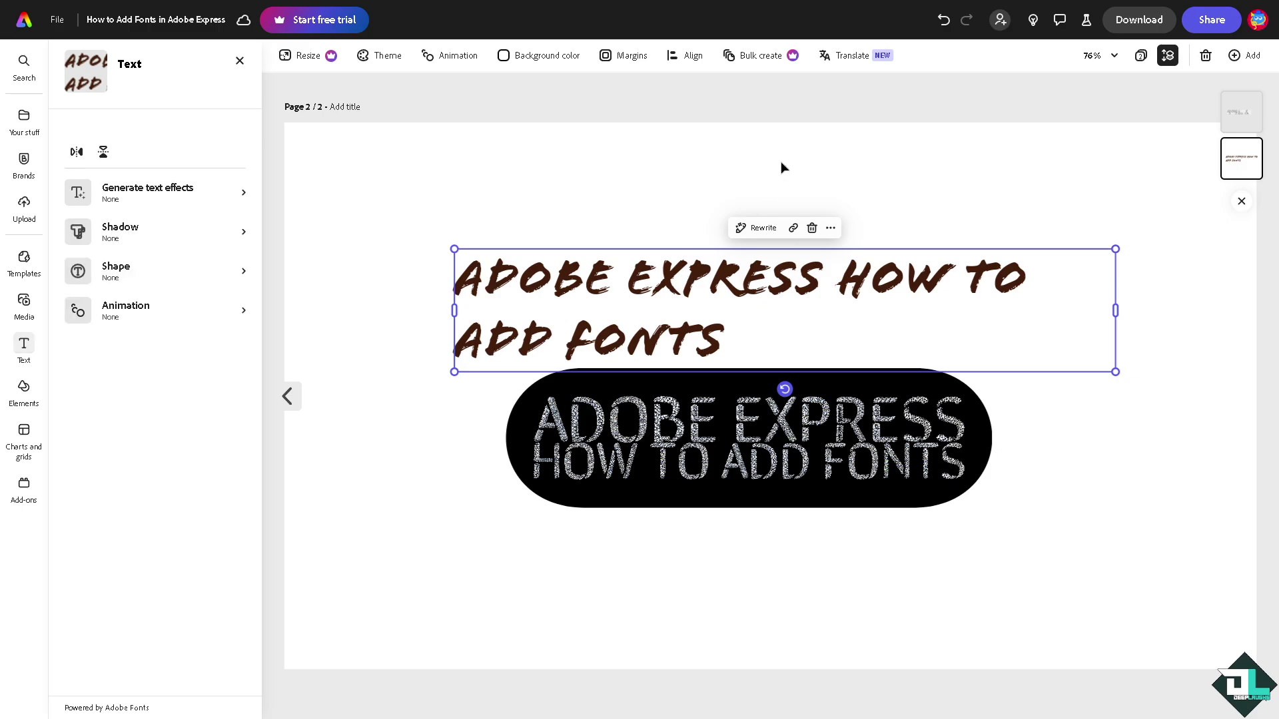
{"action": "mouse_move", "coordinate": [165, 128]}
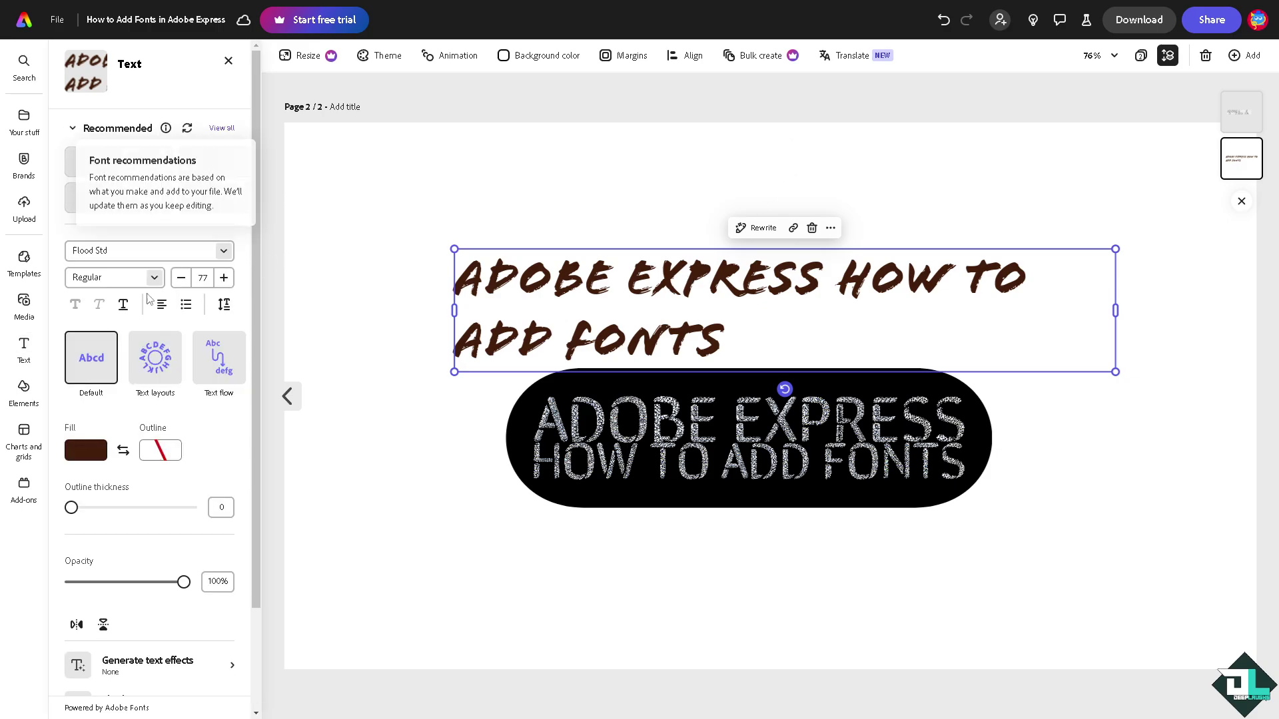
{"action": "left_click", "coordinate": [224, 252]}
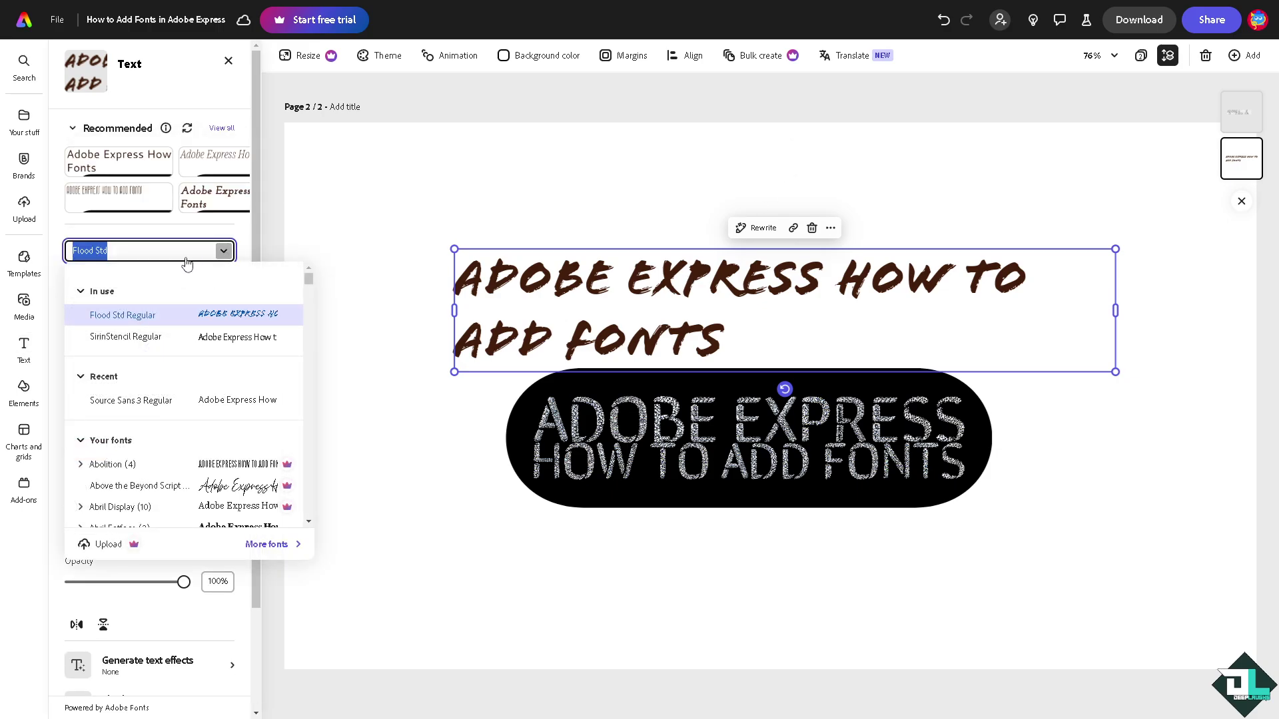
{"action": "scroll", "coordinate": [187, 386], "scroll_direction": "down", "scroll_amount": 5}
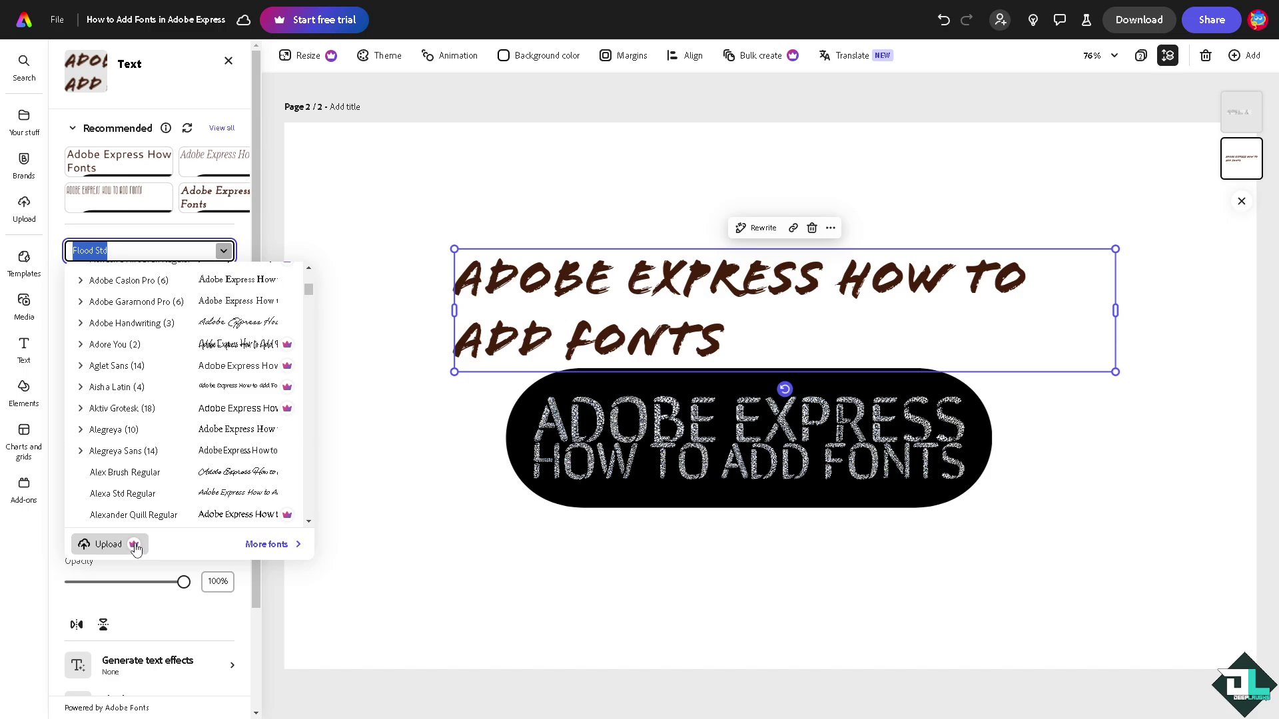
{"action": "left_click", "coordinate": [427, 414]}
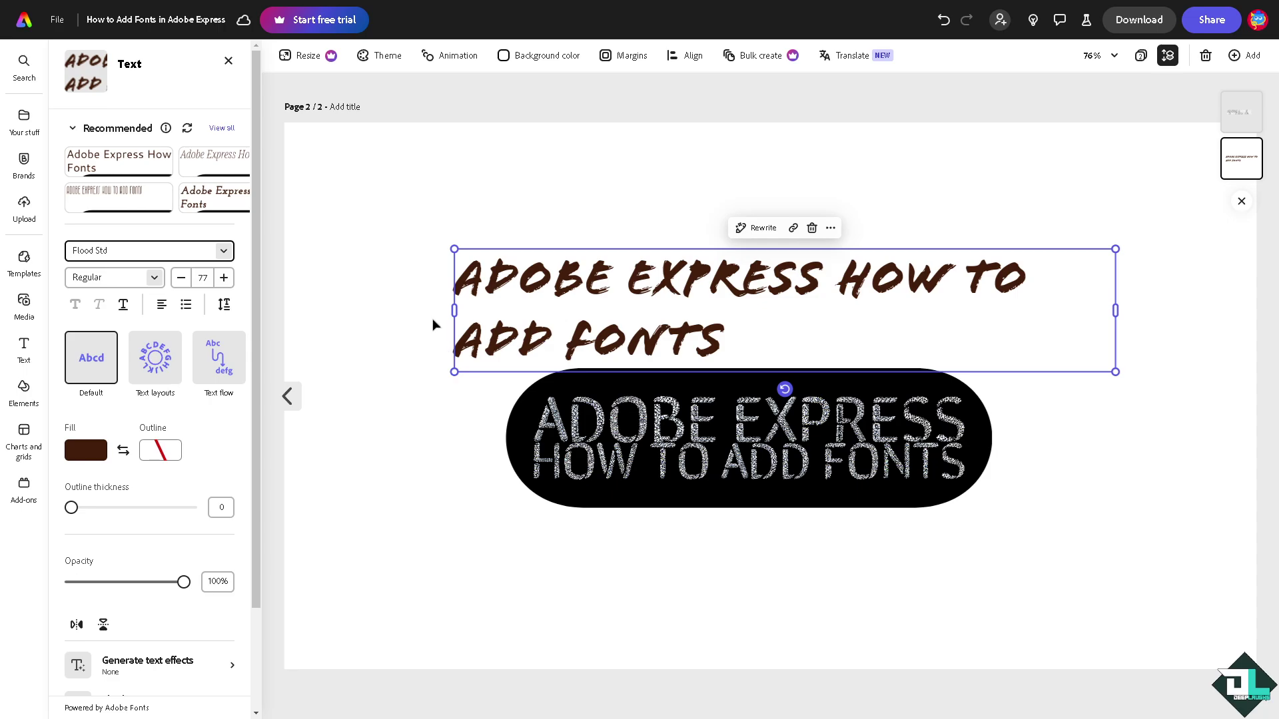
{"action": "left_click", "coordinate": [433, 323]}
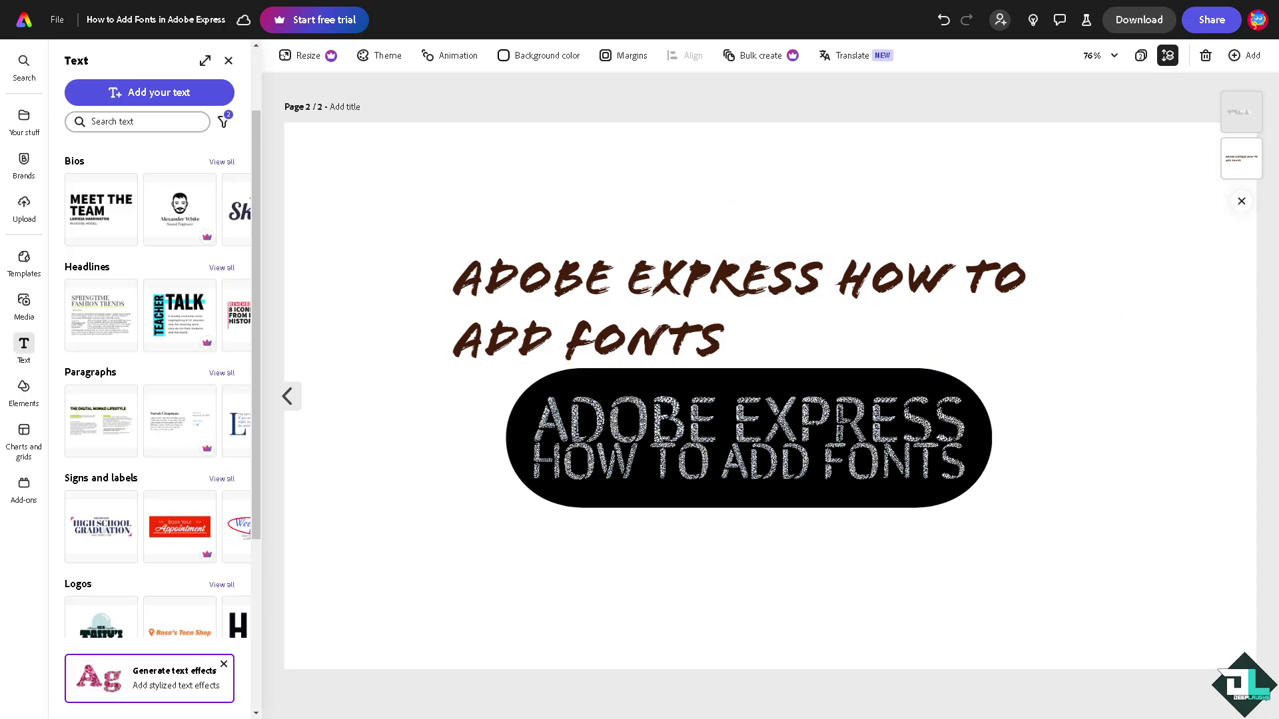